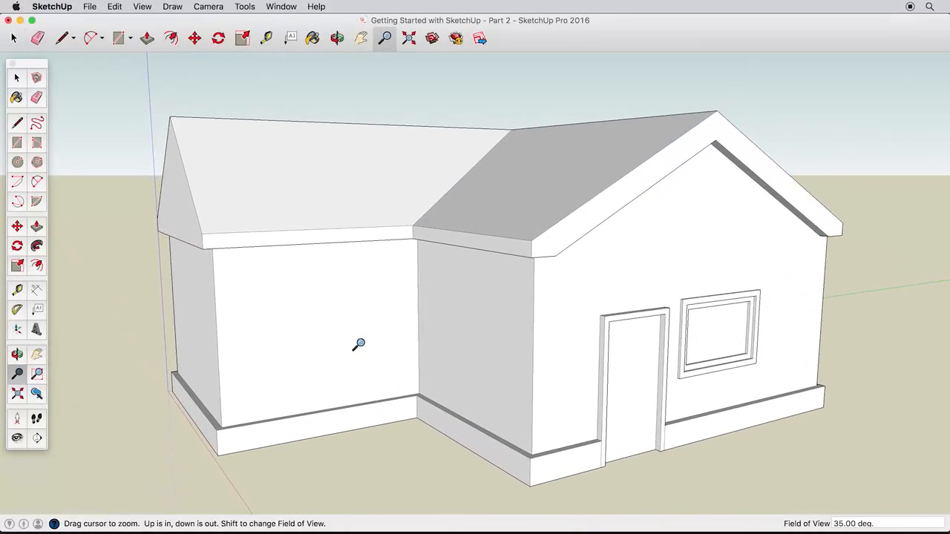
key(space)
key(o)
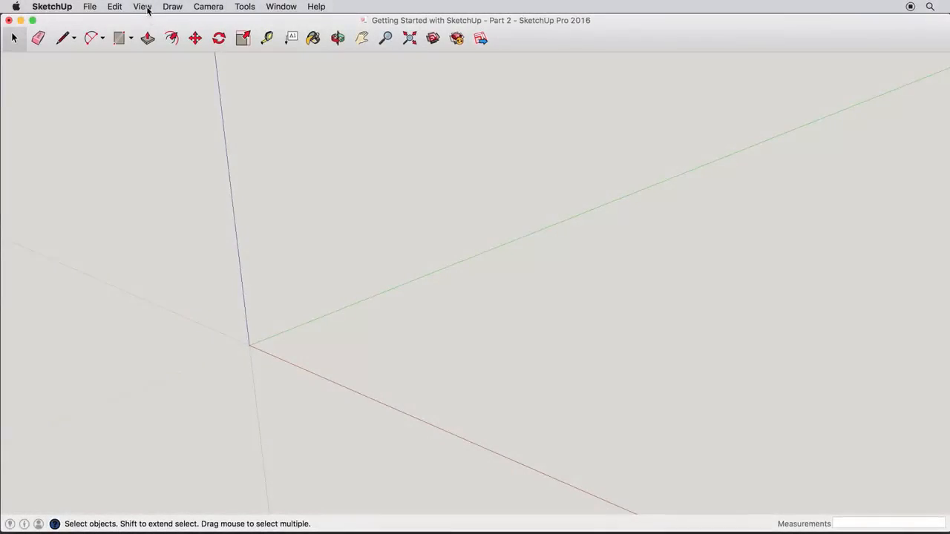
Step: Show the Large Tool Set palette in the workspace
click(146, 7)
mouse_move(264, 32)
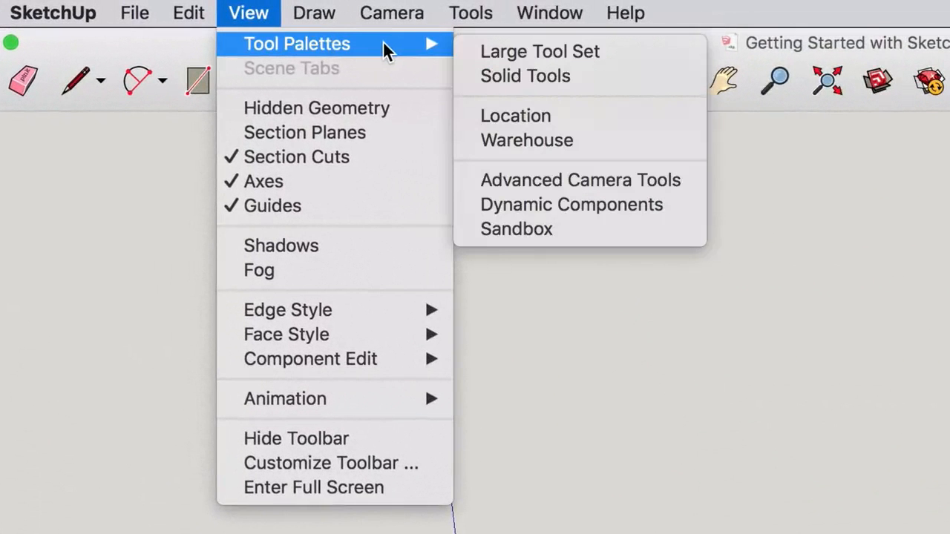
click(650, 62)
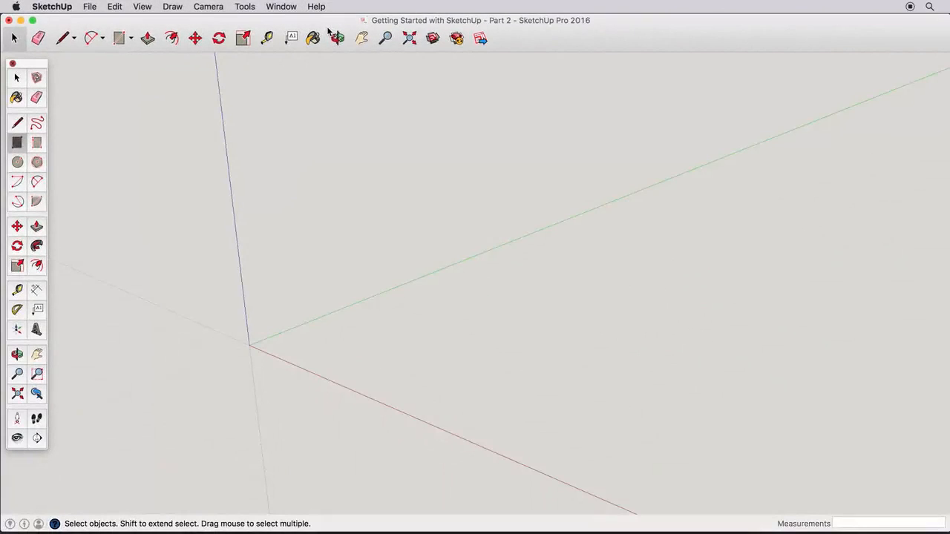
Step: Draw a freehand rectangle on the ground beside the origin, then undo it
click(16, 142)
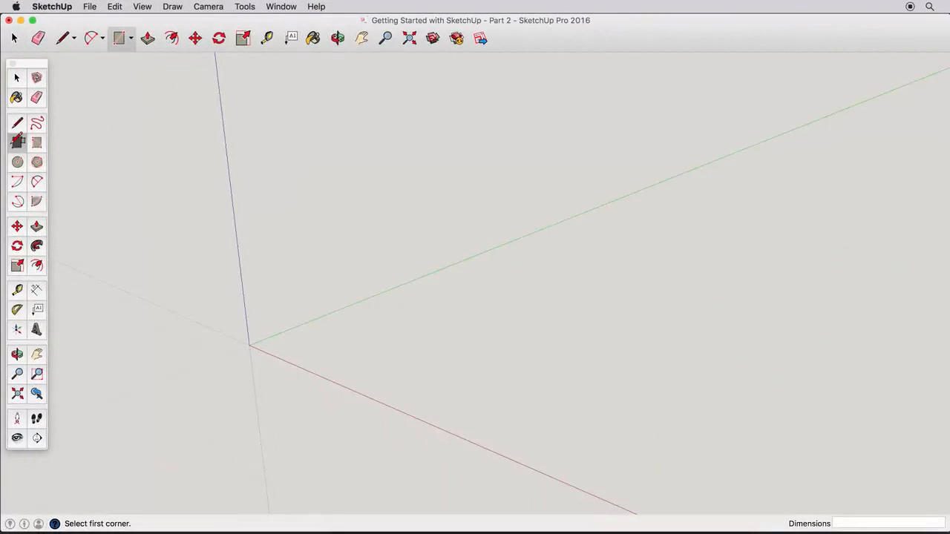
click(263, 346)
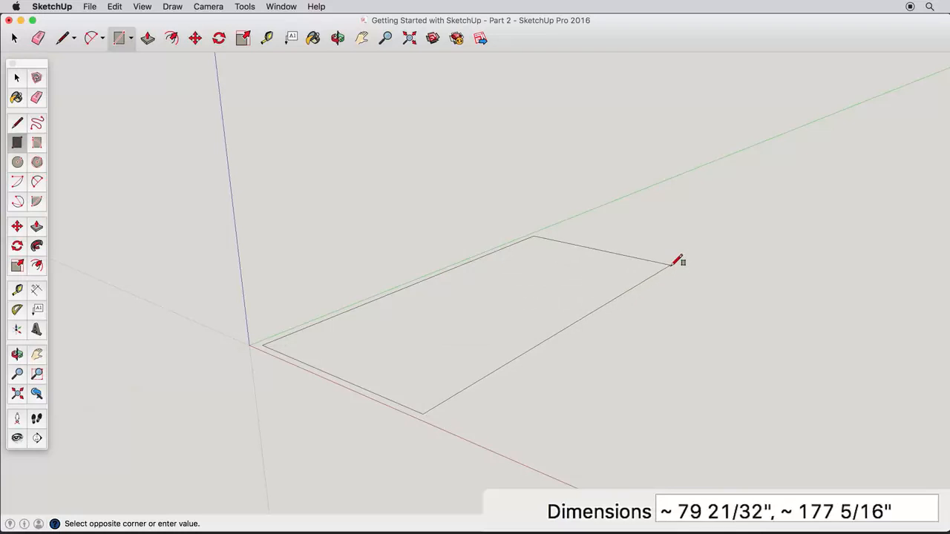
click(622, 298)
key(o)
drag(513, 339, 502, 356)
key(r)
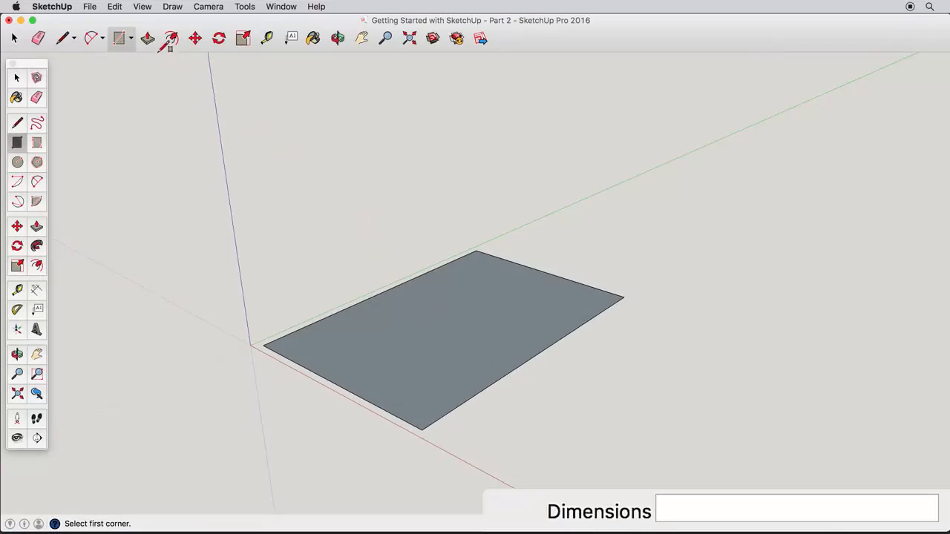
click(115, 8)
click(132, 22)
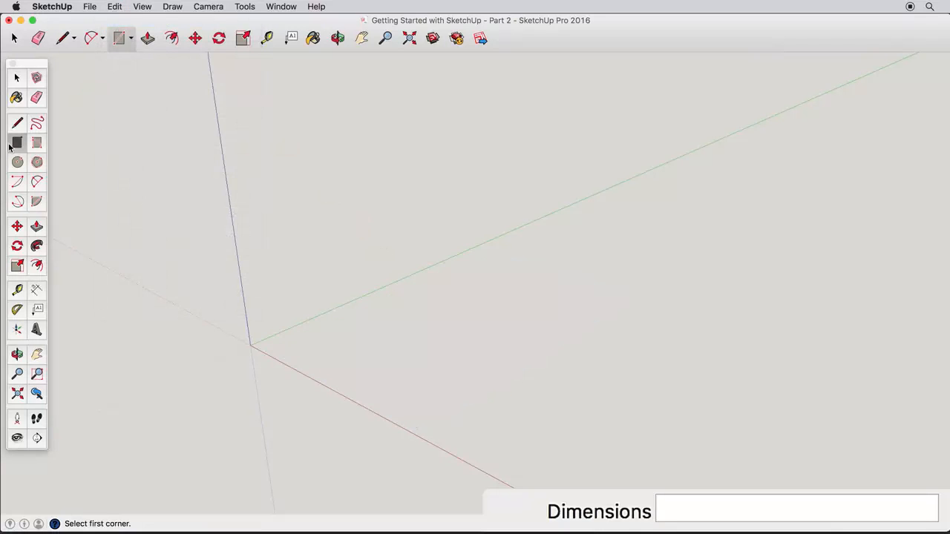
Step: Draw a 10' by 20' rectangle on the ground starting beside the origin
click(259, 345)
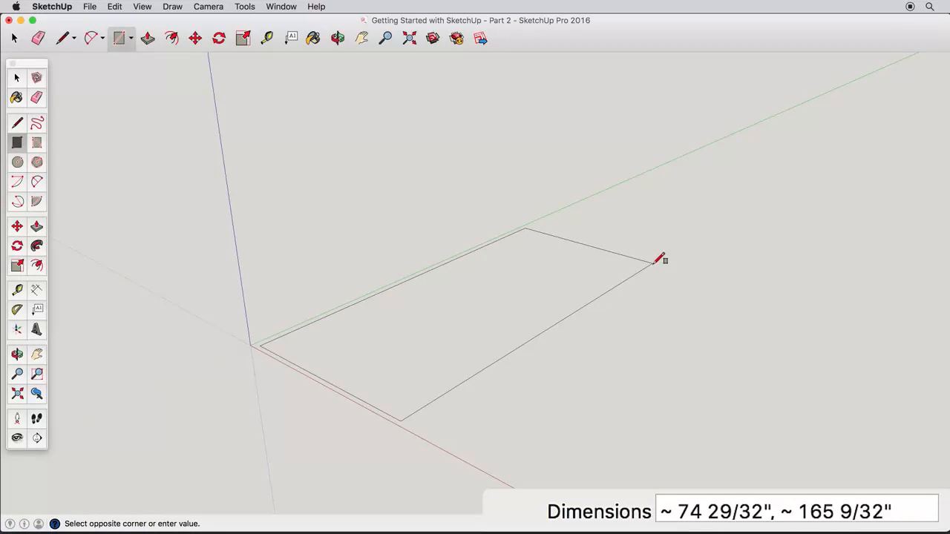
text(10)
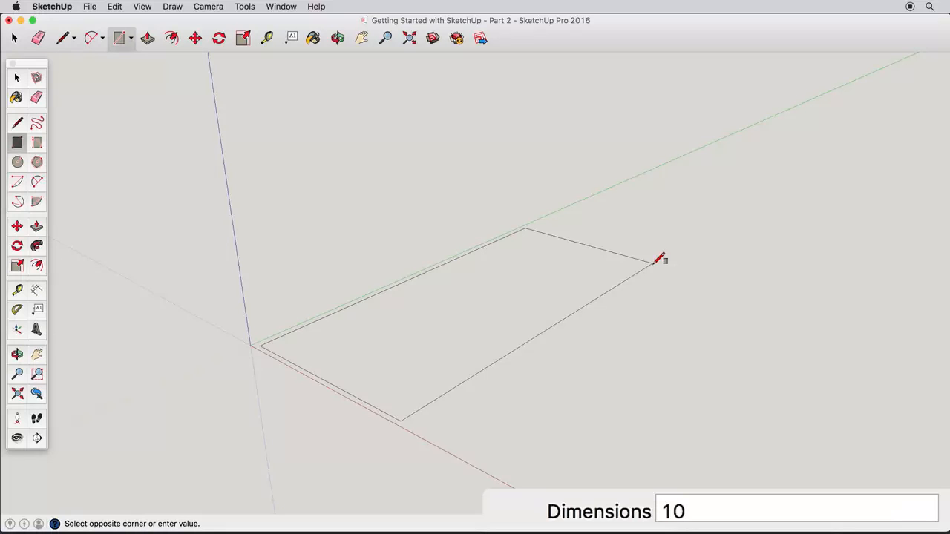
text(',20)
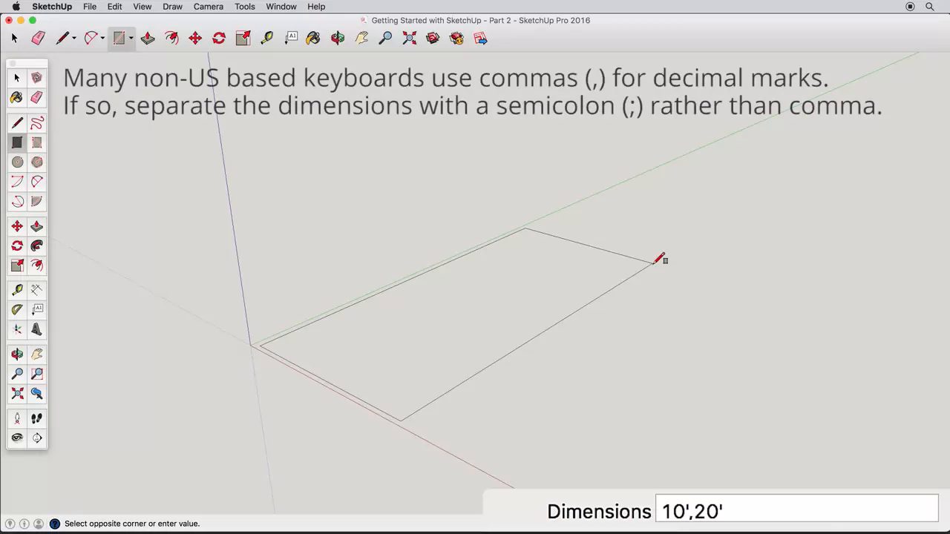
text(')
key(Return)
middle_drag(655, 254, 515, 319)
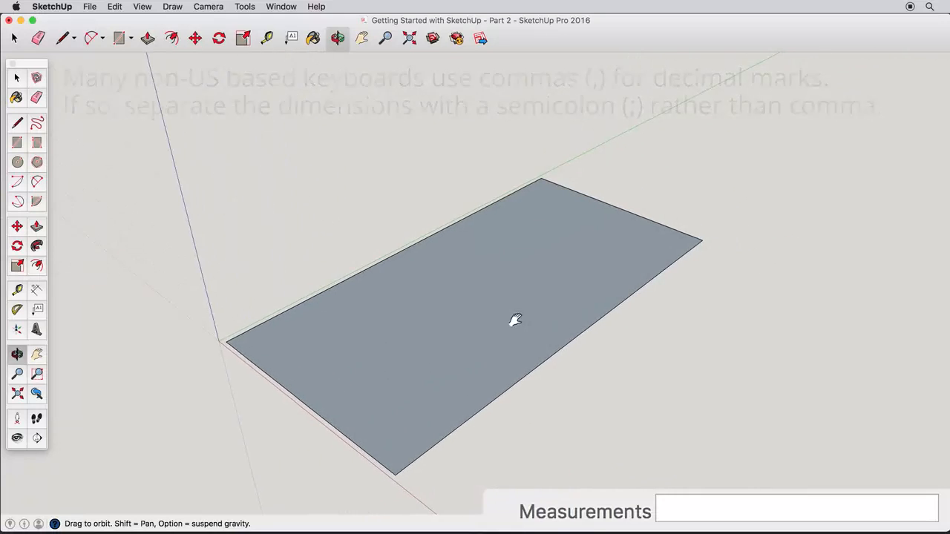
key(r)
Step: Draw a 2 m line outward along the red axis from the rectangle's far outer corner
click(22, 124)
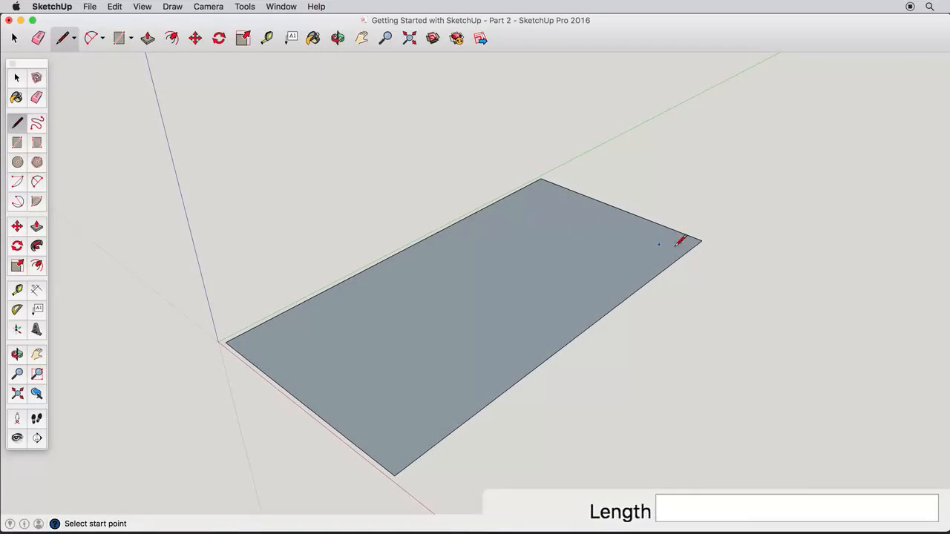
click(704, 240)
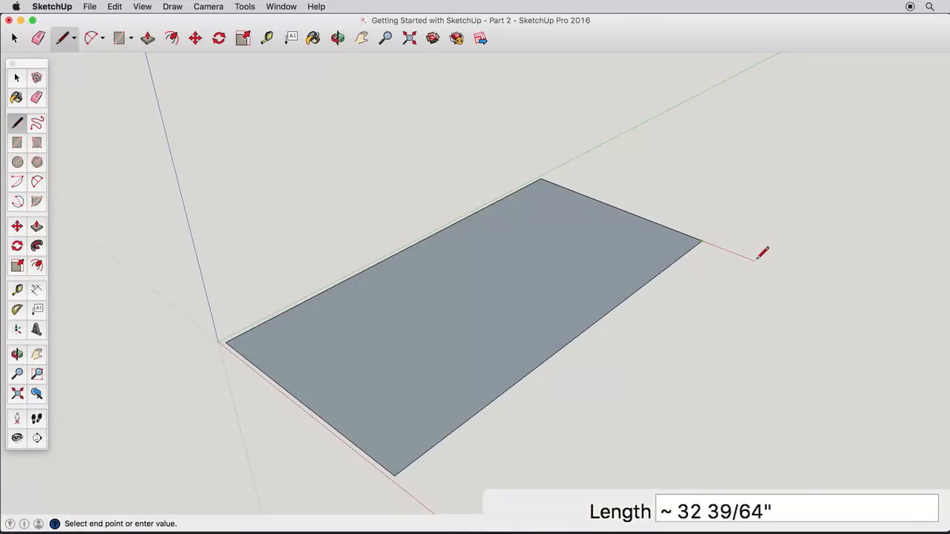
text(2m)
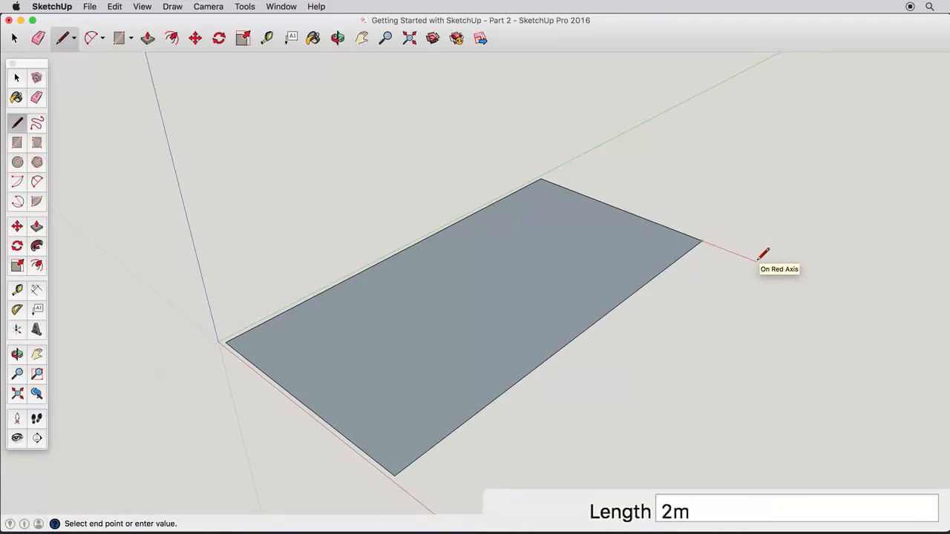
key(Return)
middle_drag(789, 267, 644, 283)
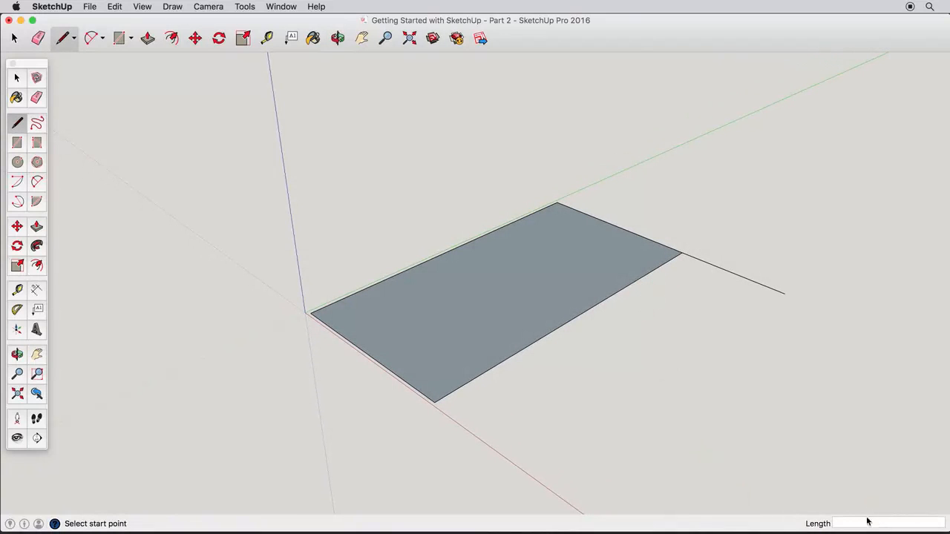
click(785, 292)
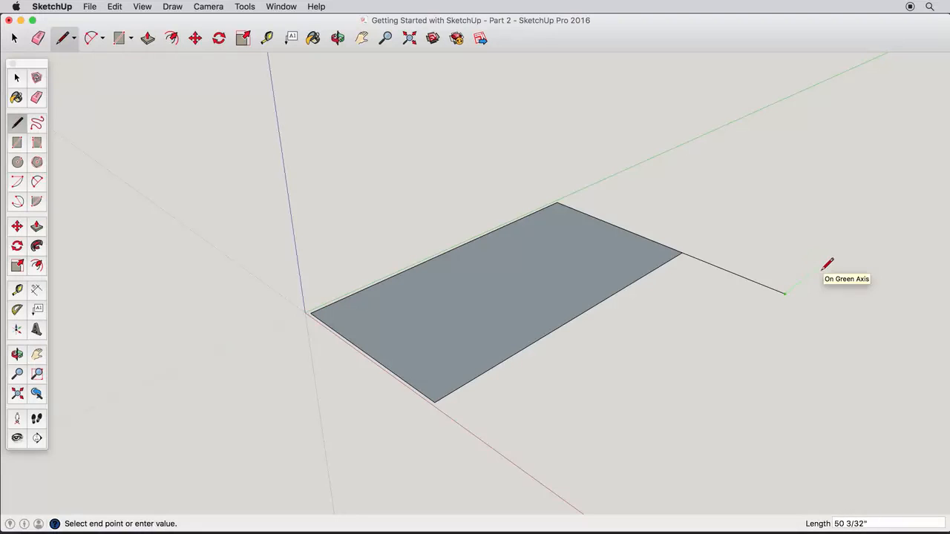
key(Escape)
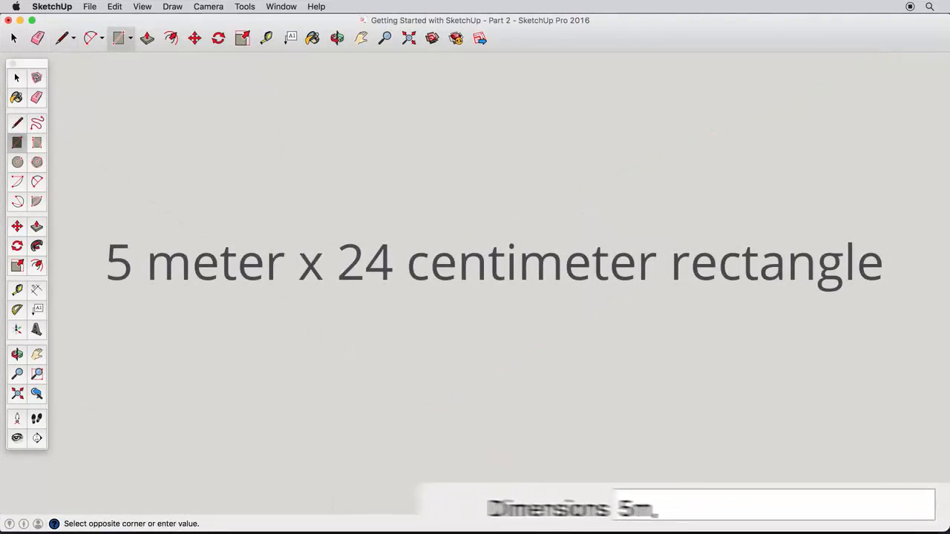
Step: Draw a 5 m by 24 cm rectangle and a 6'3" by 7.5' rectangle using exact dimensions
text(,24cm)
key(Return)
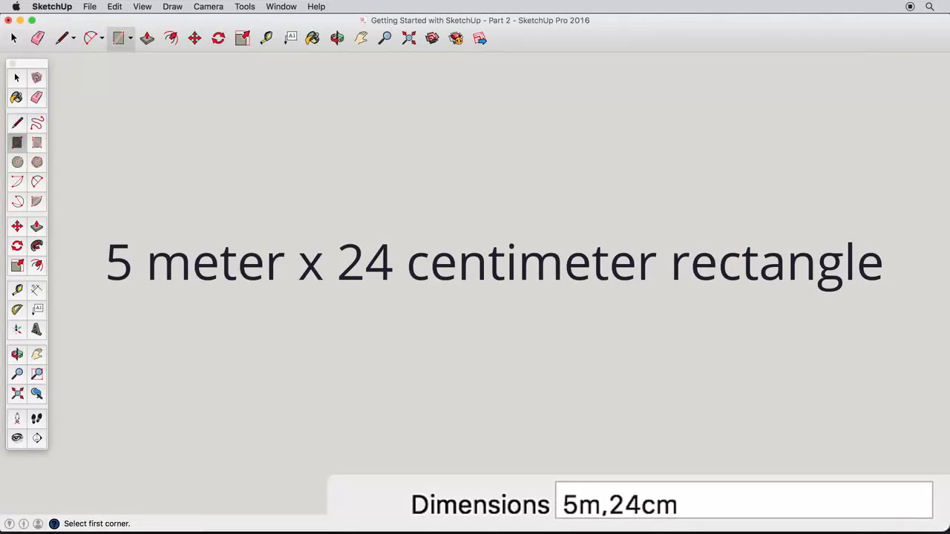
text(6'3)
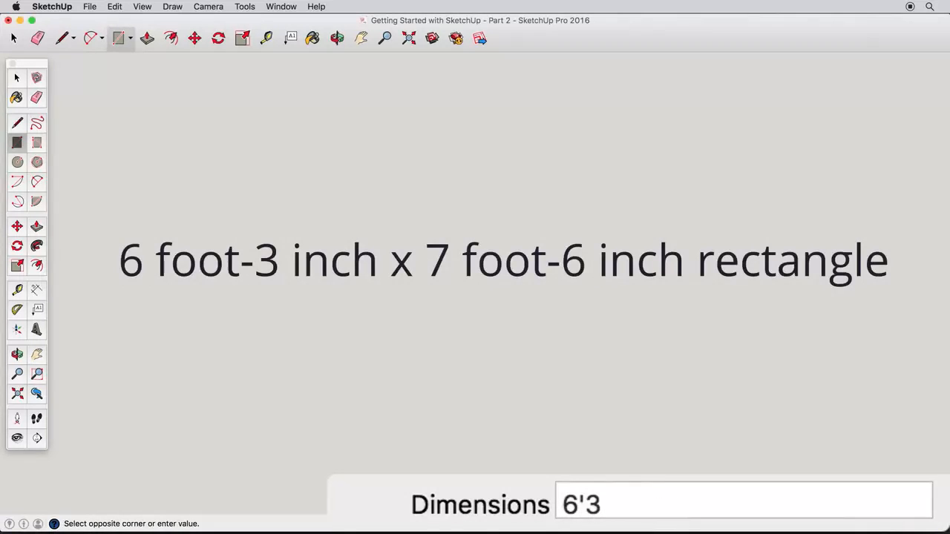
text(",7.5)
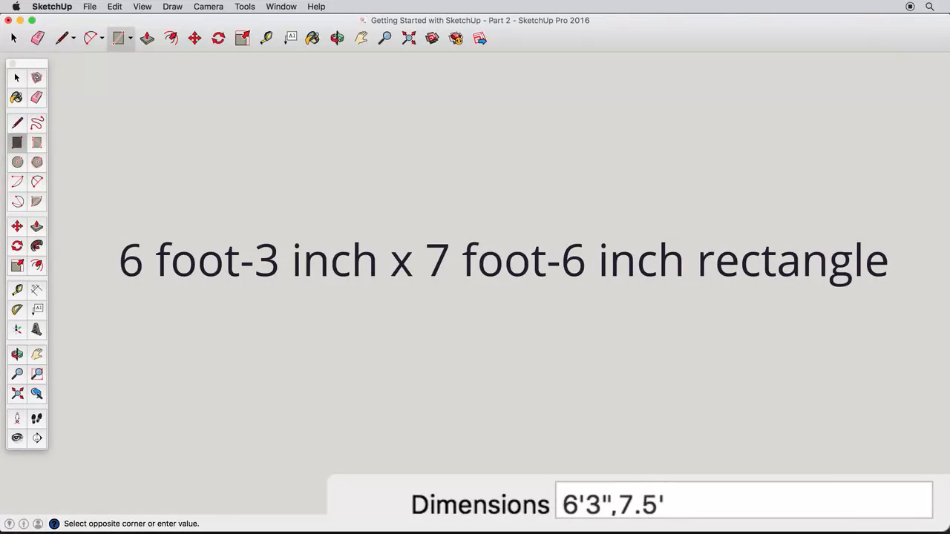
key(Return)
Step: Select all the practice geometry and delete it
key(space)
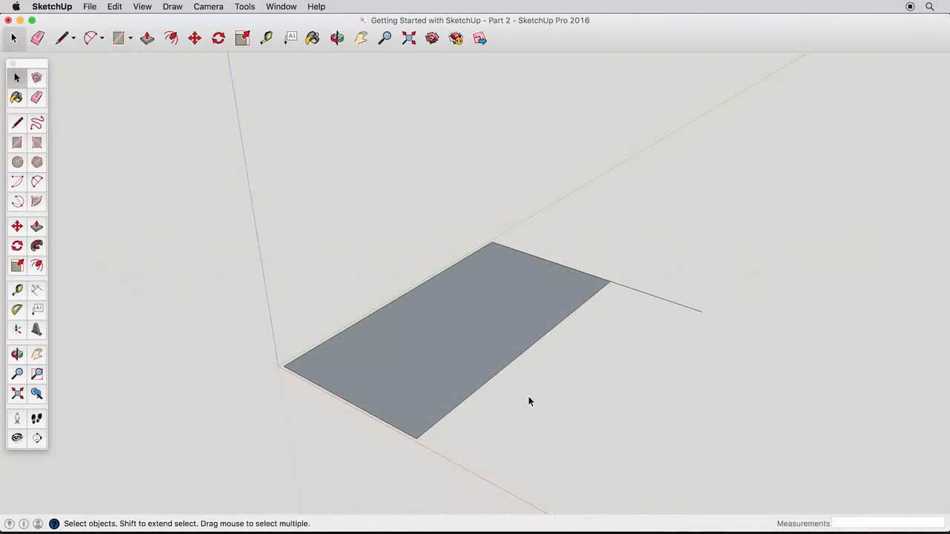
drag(123, 181, 820, 482)
key(Delete)
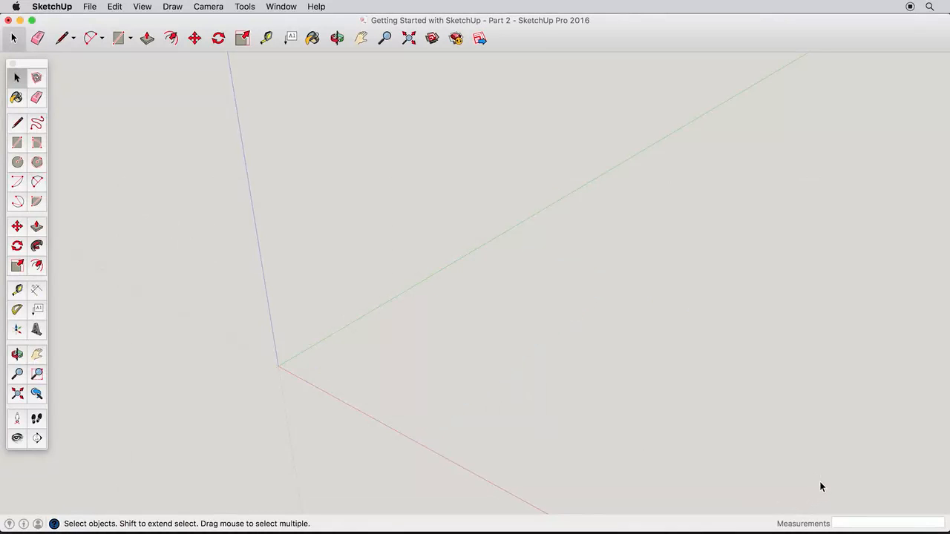
Step: Draw a 12' by 30' rectangle on the ground starting at the origin
click(17, 142)
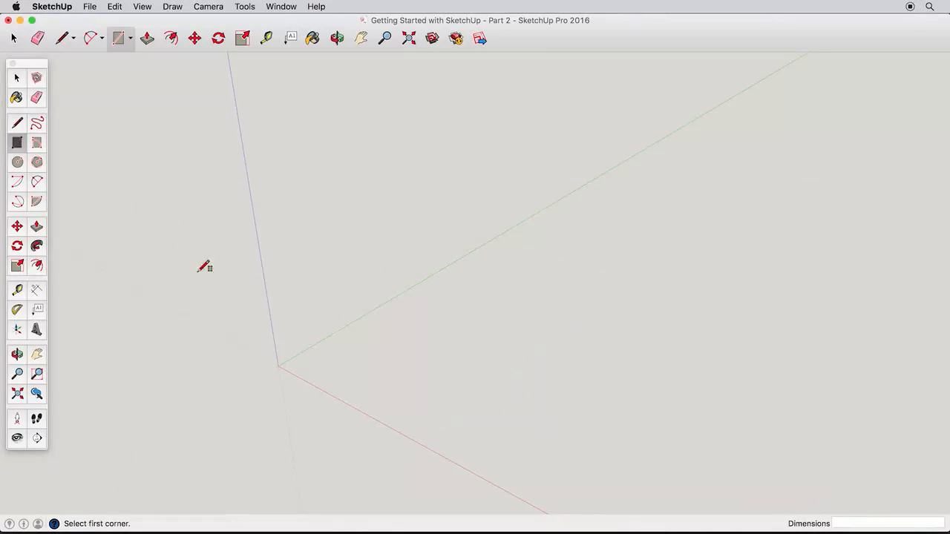
click(279, 366)
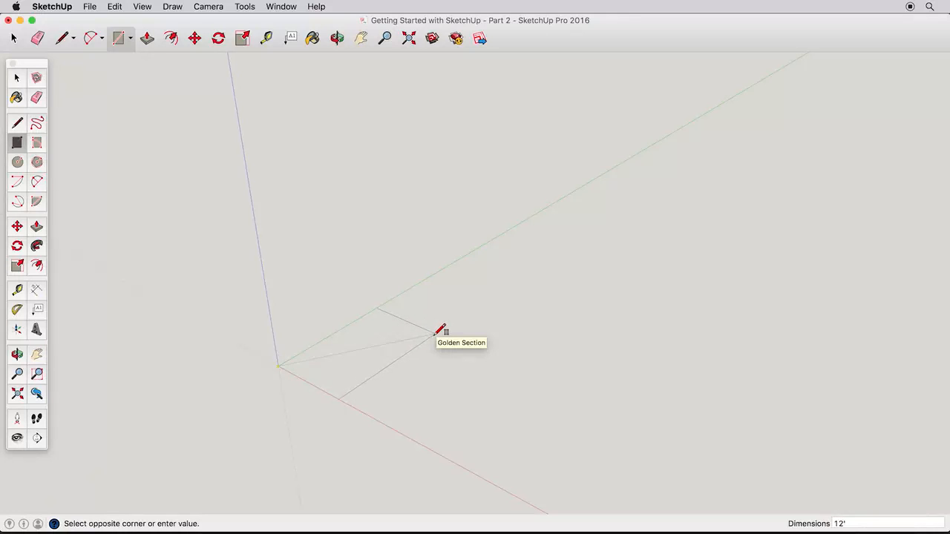
key(Return)
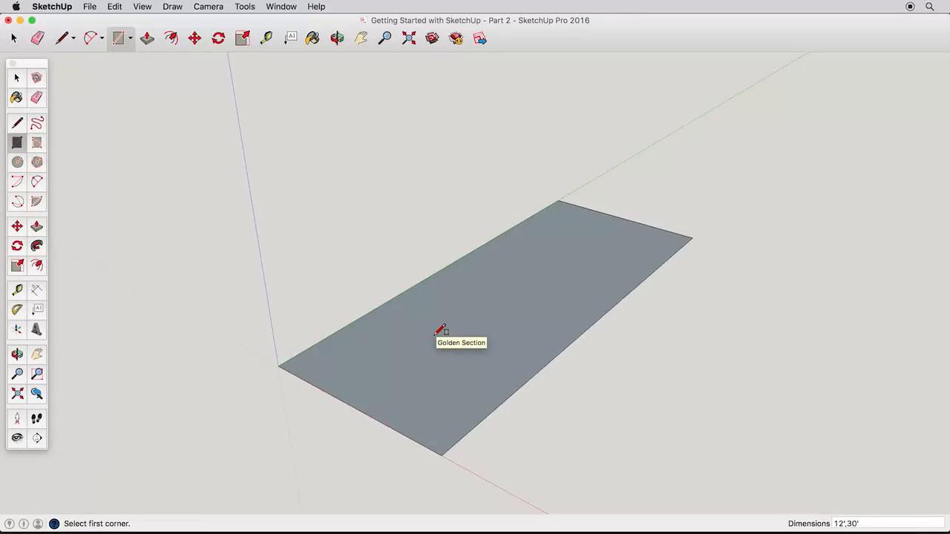
Step: Add a 20' by 10' rectangle from the first one's far outer corner and erase the shared edge to form an L-shaped footprint
click(691, 237)
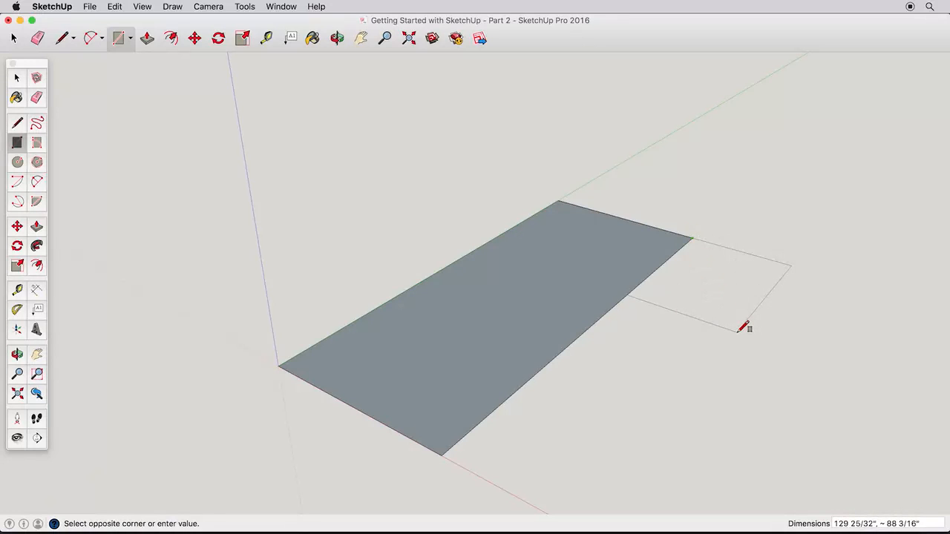
text(20',10)
key(Return)
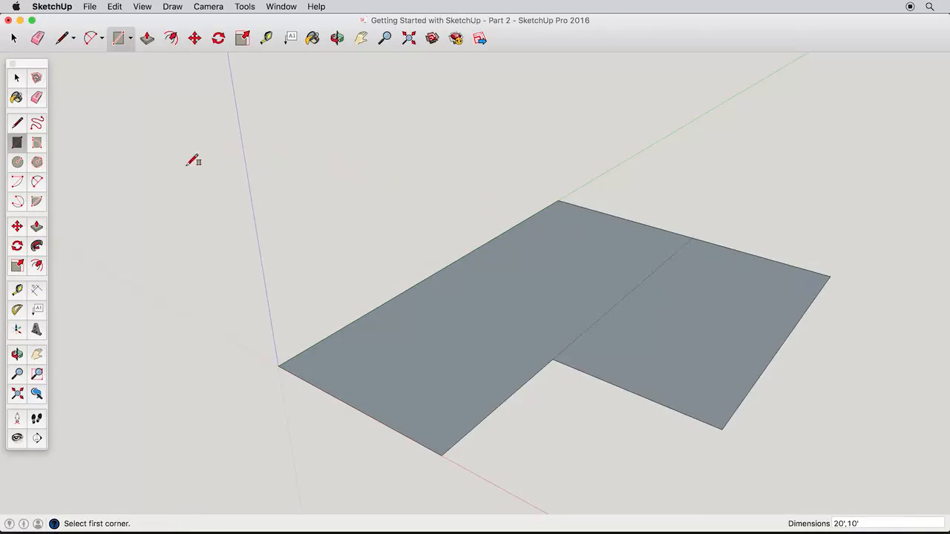
click(37, 98)
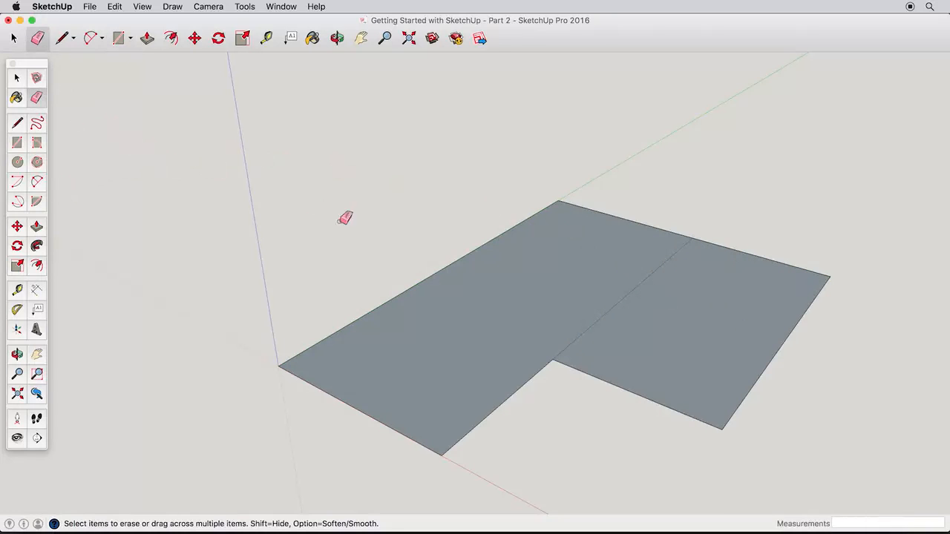
click(613, 311)
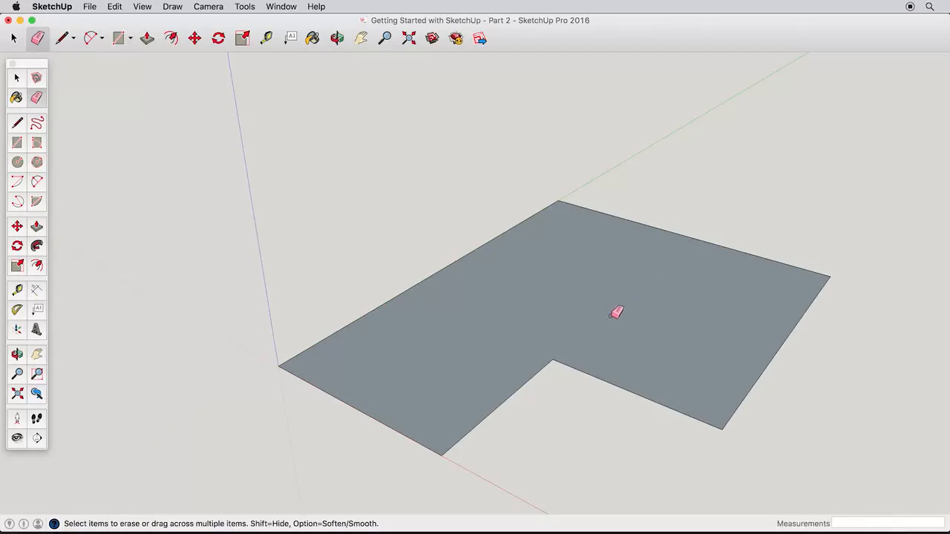
Step: Push/Pull the L-shaped footprint up 10' to form the walls
click(36, 227)
middle_drag(646, 372, 605, 344)
click(631, 356)
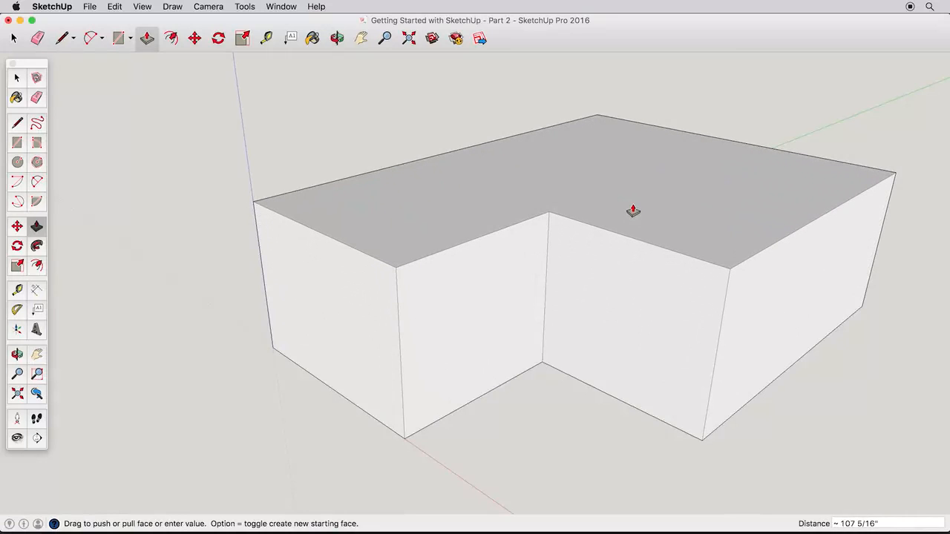
text(10')
key(Return)
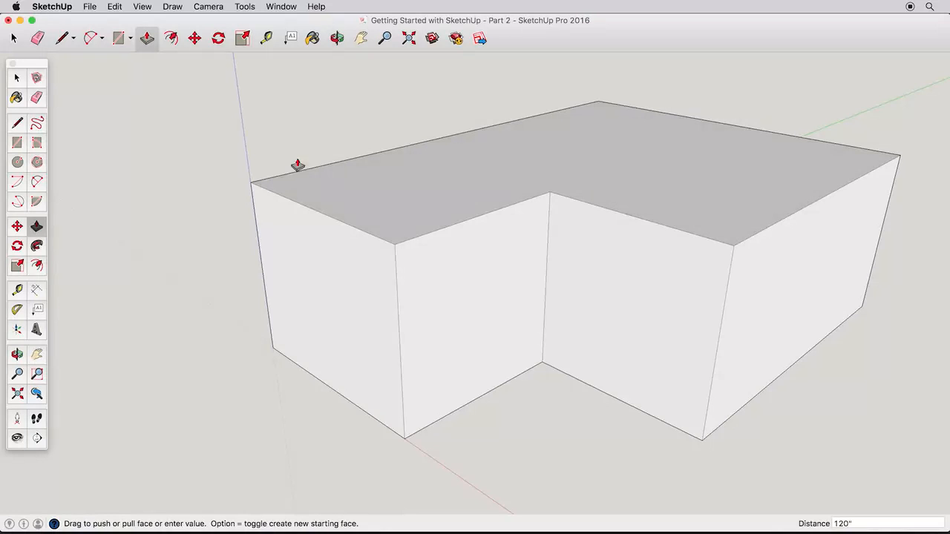
Step: Draw two connected lines across the top face, running from one wing's end-edge midpoint to the other wing's end edge
click(17, 124)
middle_drag(556, 187, 523, 338)
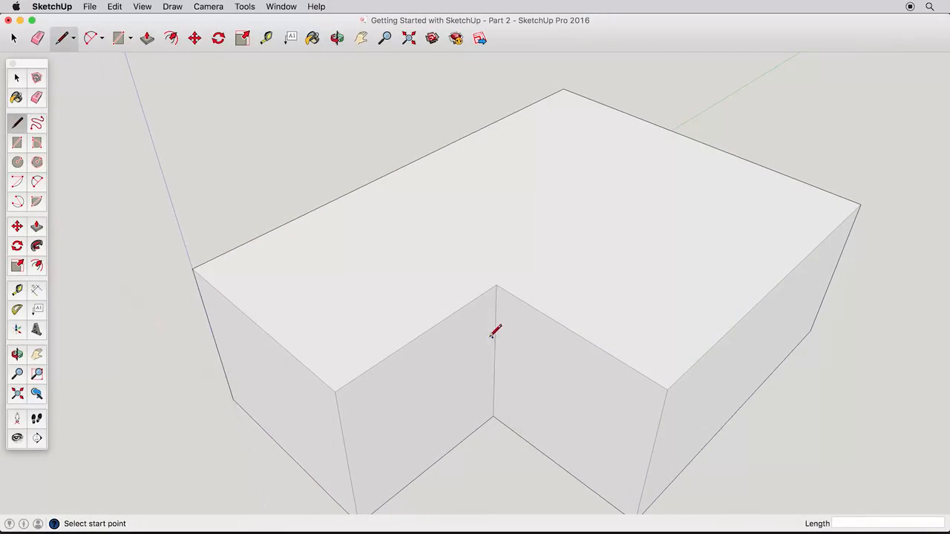
click(258, 324)
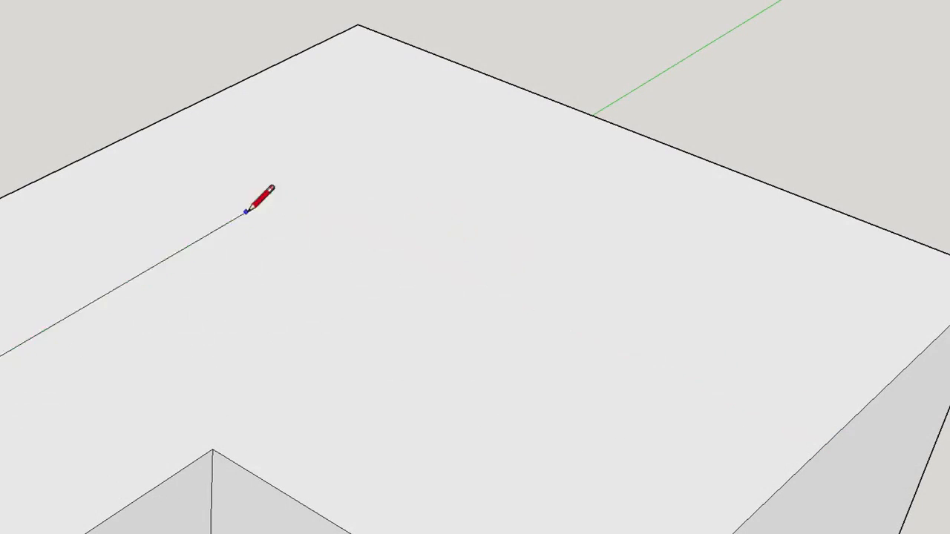
click(299, 196)
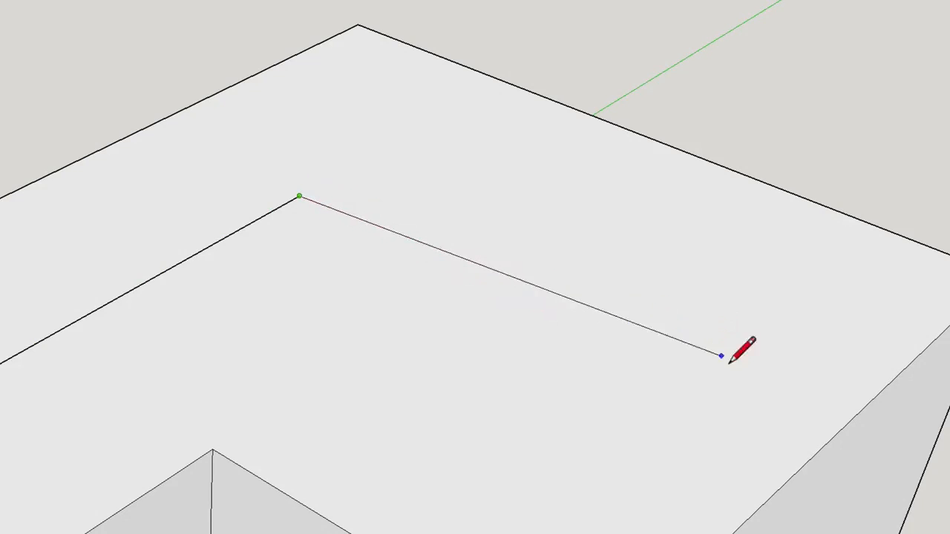
click(825, 445)
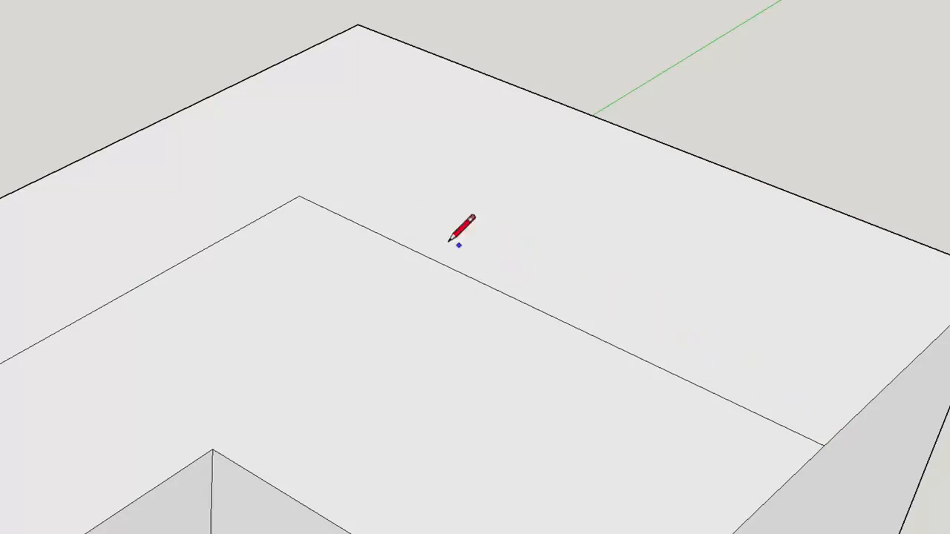
Step: Draw lines on the top face from the ridge lines' meeting point to the outer corner and to the inner corner
click(301, 195)
click(357, 26)
click(301, 195)
click(213, 450)
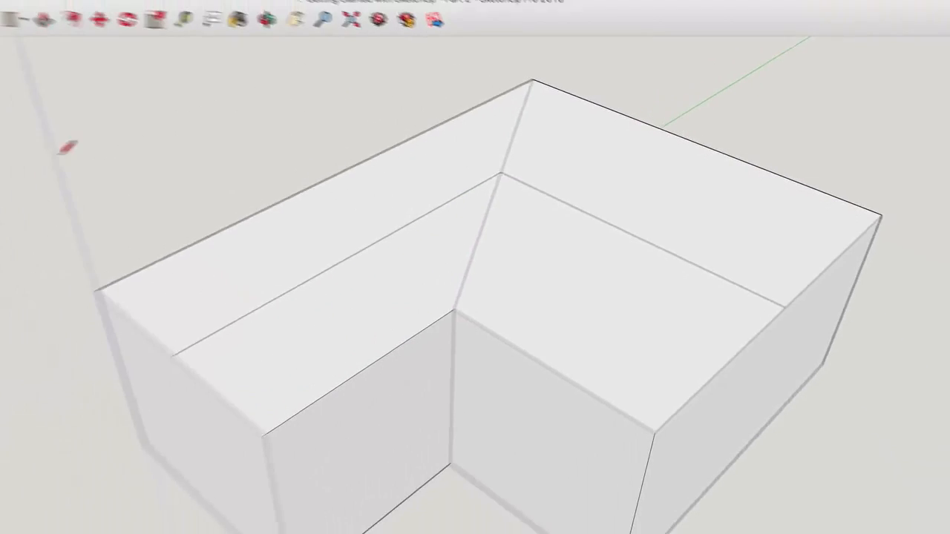
Step: Select both ridge lines and move them straight up about 63" to raise the gabled roof
click(16, 77)
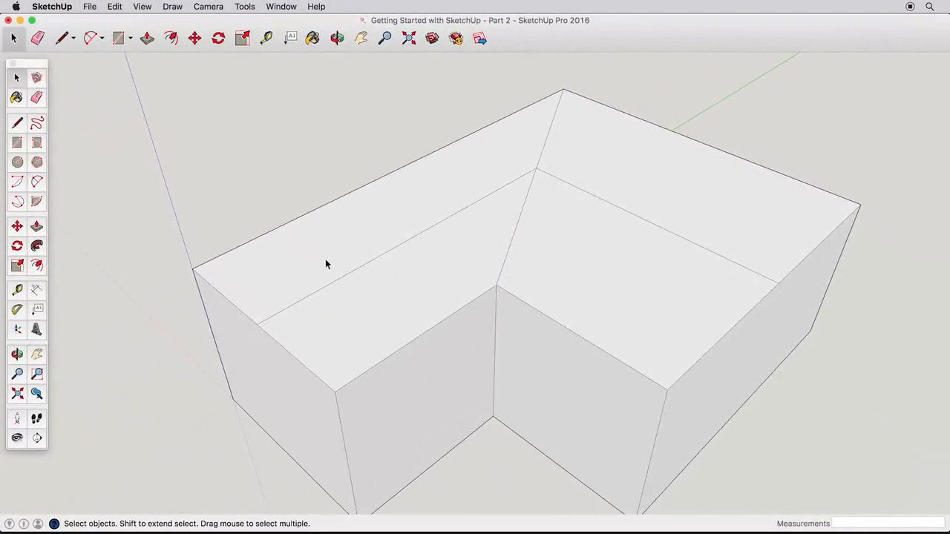
click(346, 279)
shift+click(649, 223)
click(17, 226)
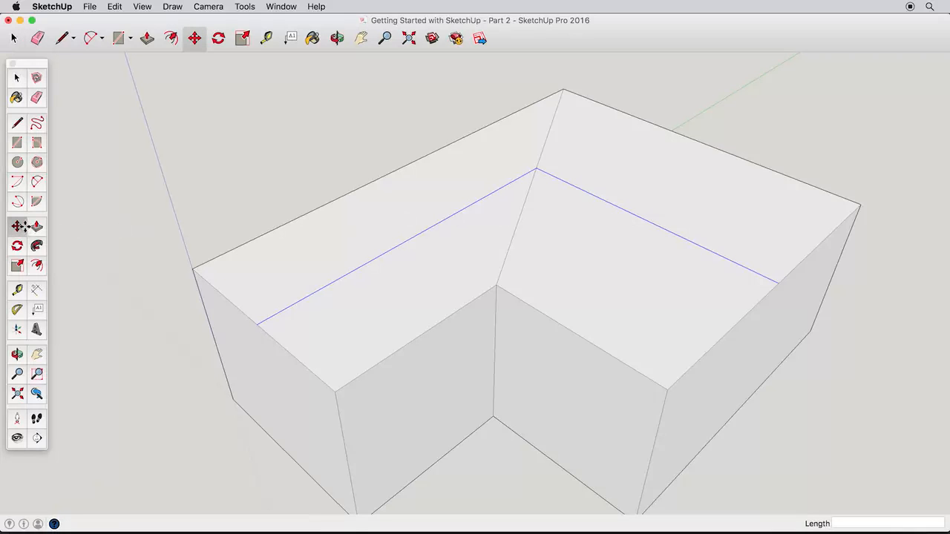
click(258, 323)
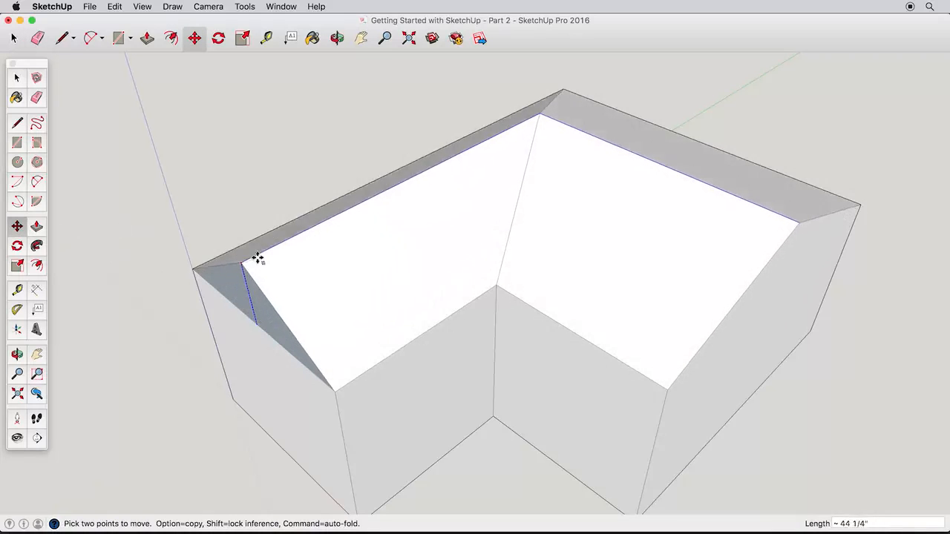
click(253, 230)
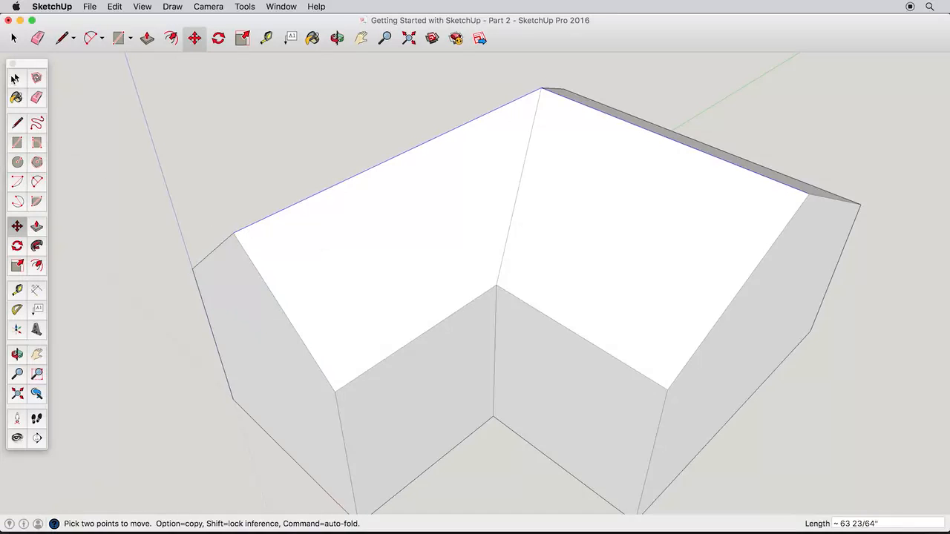
click(15, 78)
Step: Offset the outlines of the shorter wing's inner-corner wall and the roof slope above it inward
middle_drag(340, 210, 514, 325)
scroll(514, 325, up, 2)
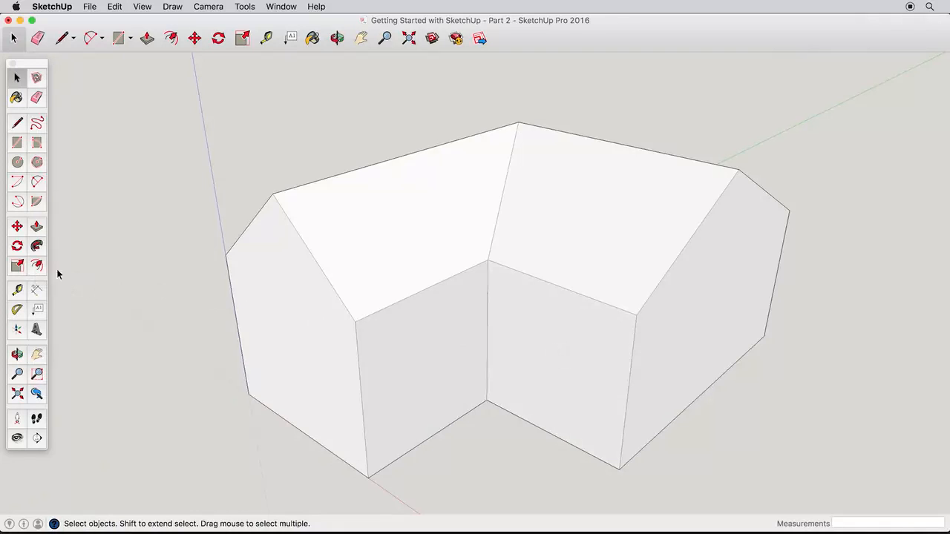
click(37, 265)
click(491, 341)
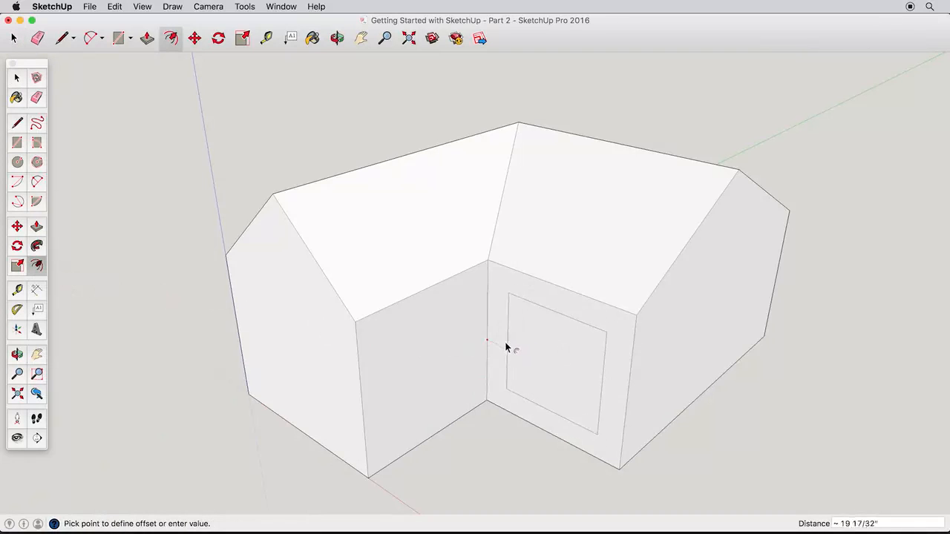
click(504, 343)
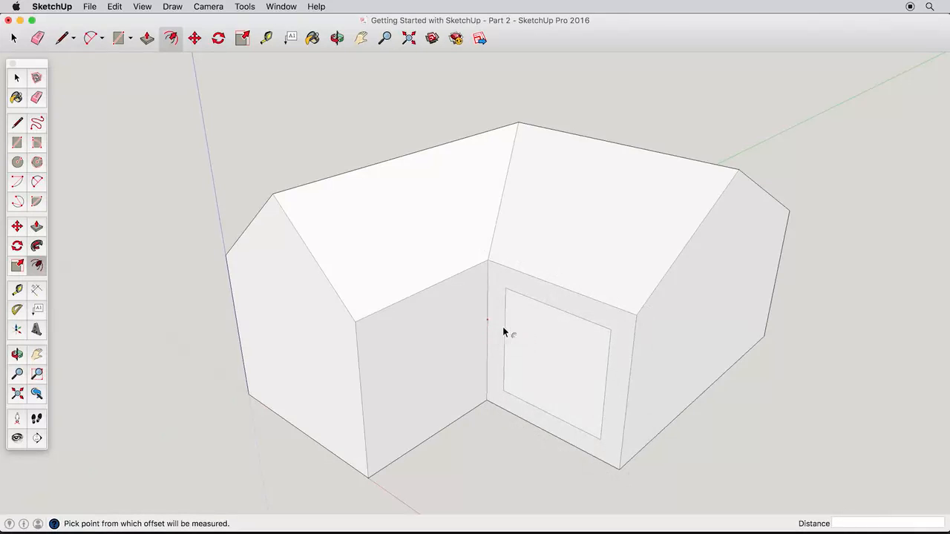
click(553, 283)
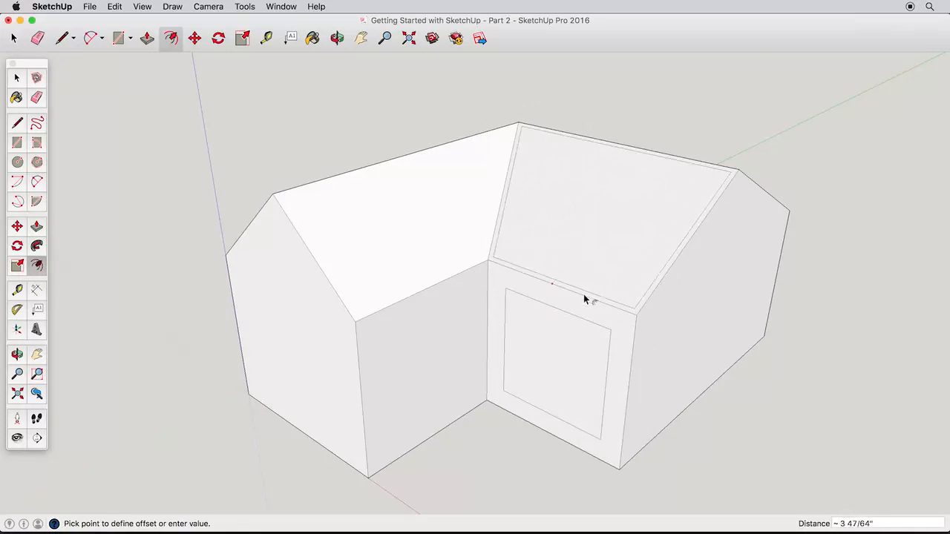
click(590, 280)
middle_drag(590, 278, 498, 275)
Step: Offset the outline of the adjoining gable end wall inward about 13 1/2"
click(15, 75)
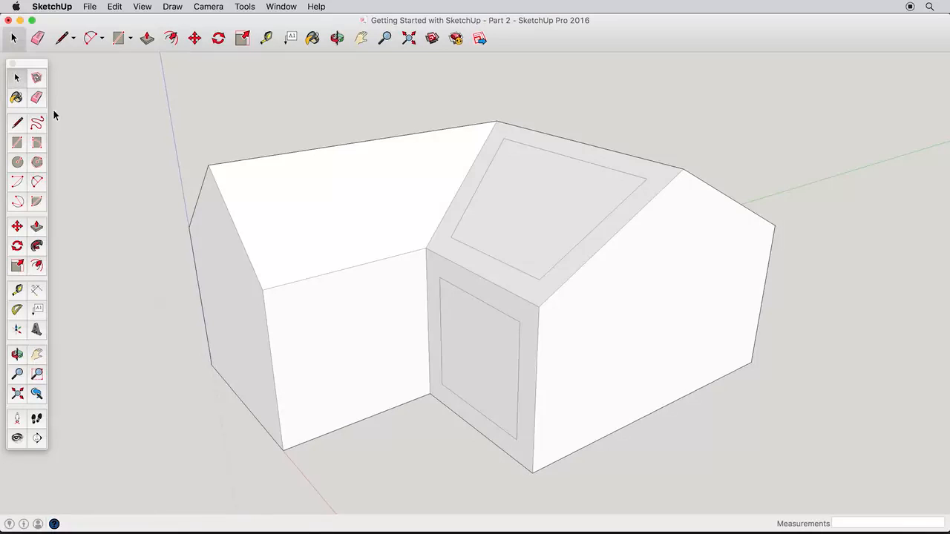
click(40, 265)
click(540, 363)
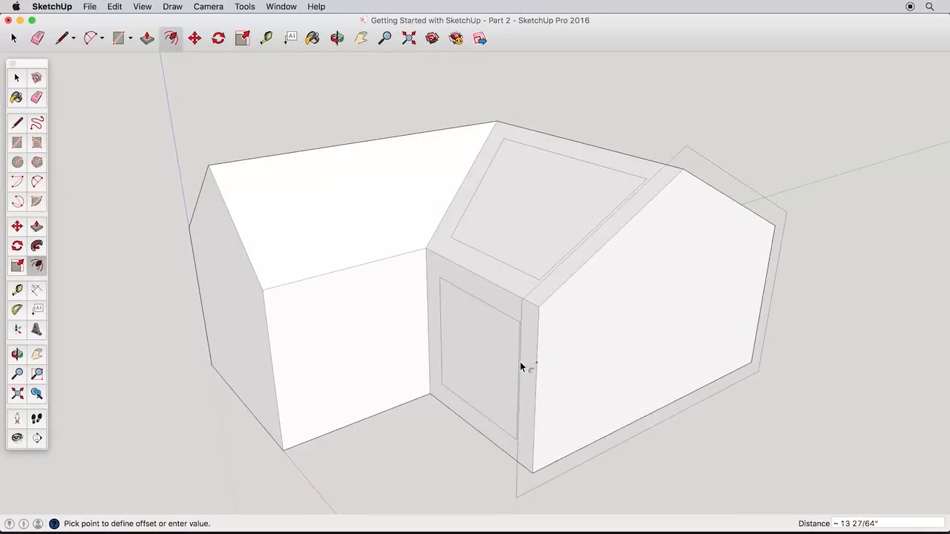
click(554, 363)
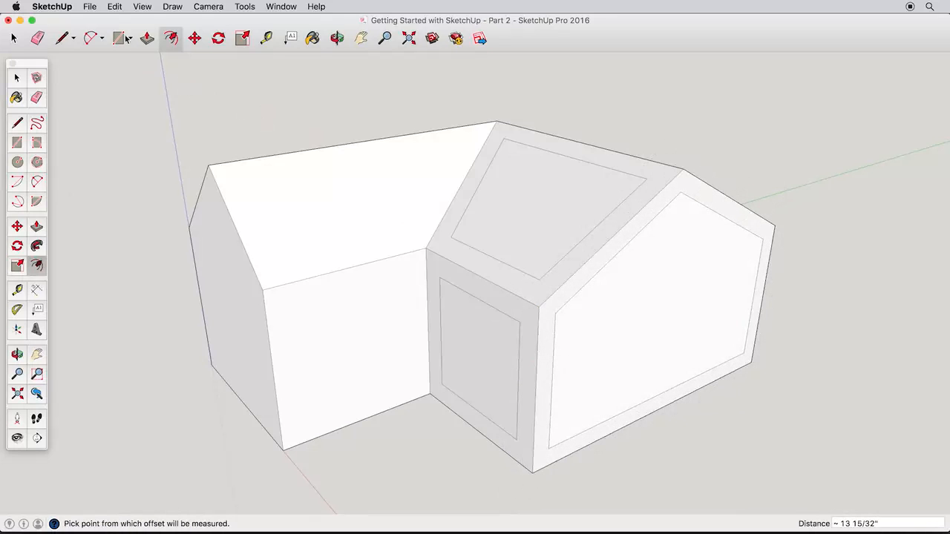
Step: Undo the three offsets on the wall, roof slope and gable end
click(114, 6)
click(123, 21)
click(114, 6)
click(122, 21)
click(115, 6)
click(122, 21)
Step: Offset the outline of the house's L-shaped underside inward by 6"
middle_drag(441, 399, 466, 269)
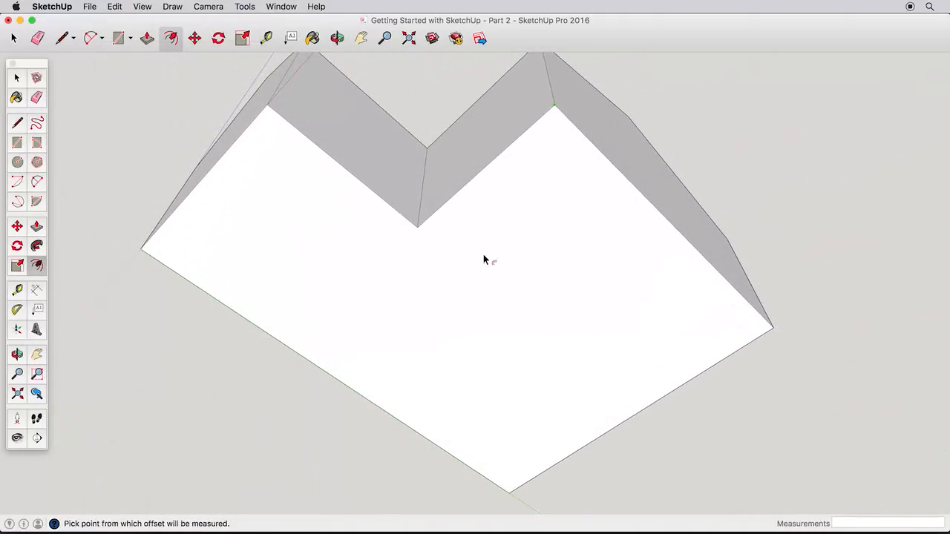
key(space)
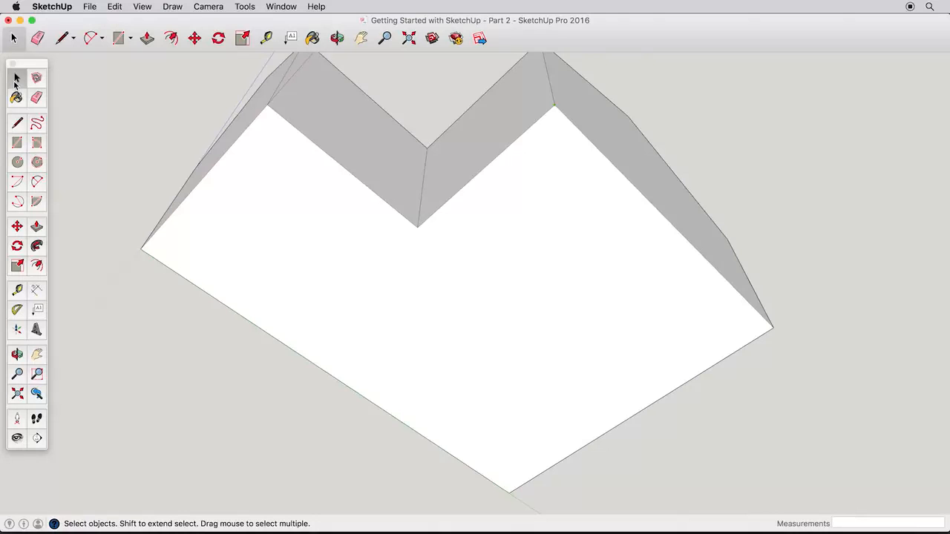
click(36, 264)
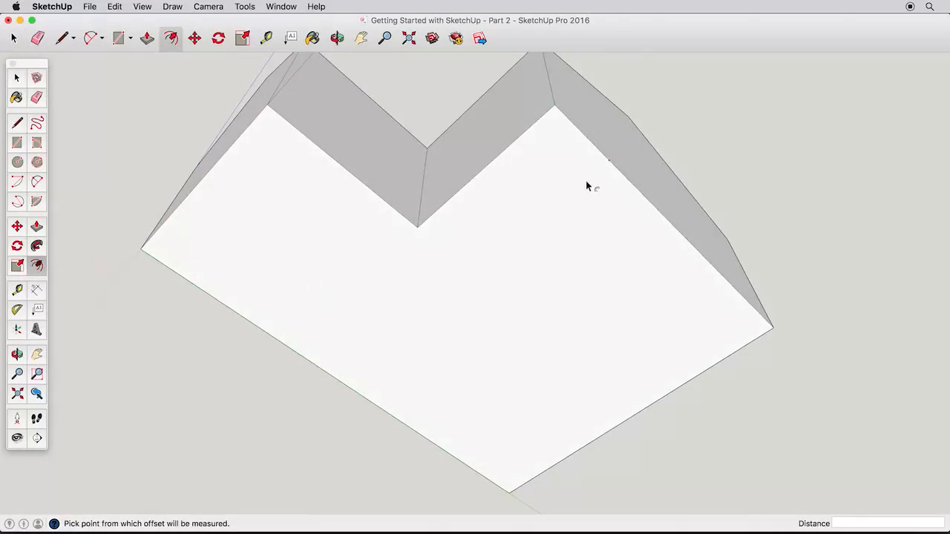
click(613, 168)
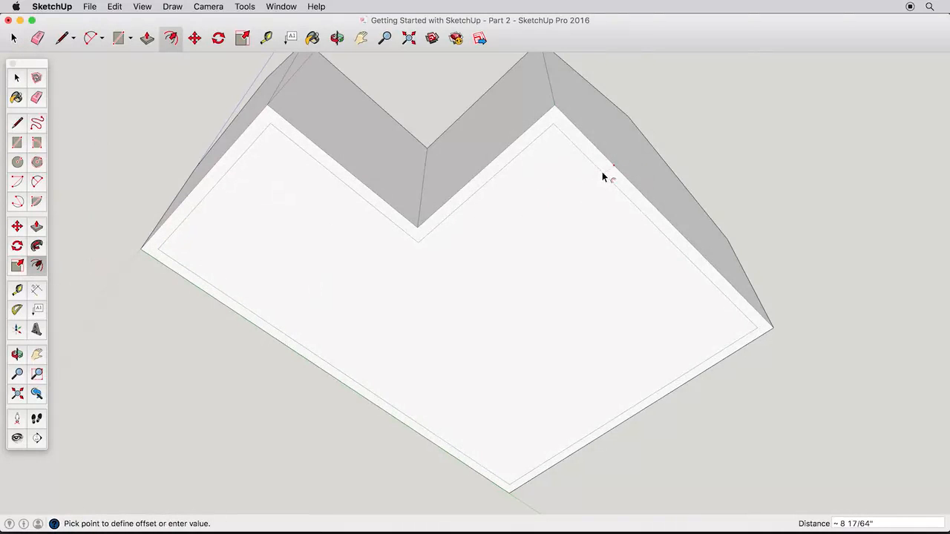
text(6)
key(Return)
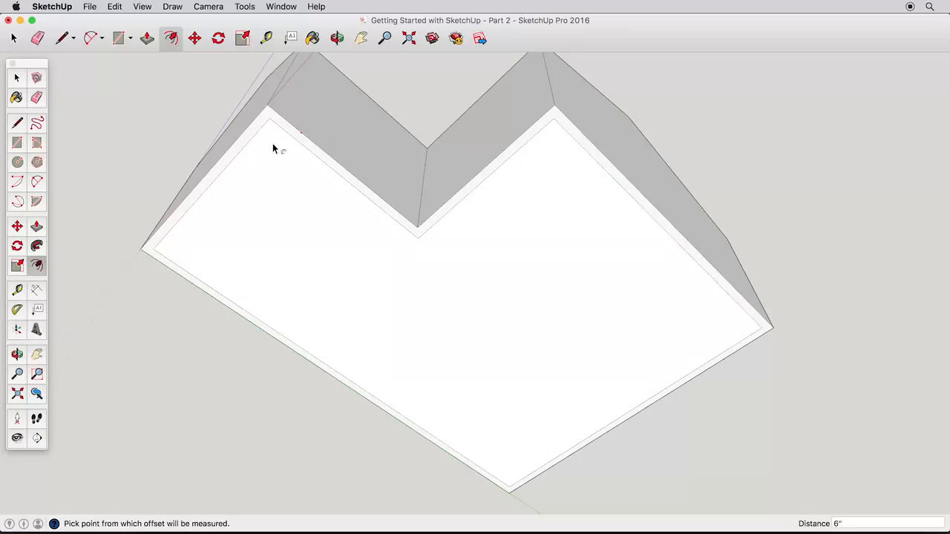
Step: Push the narrow rim around the underside up about 104", plus about another 8", to form the overhanging eaves
click(36, 226)
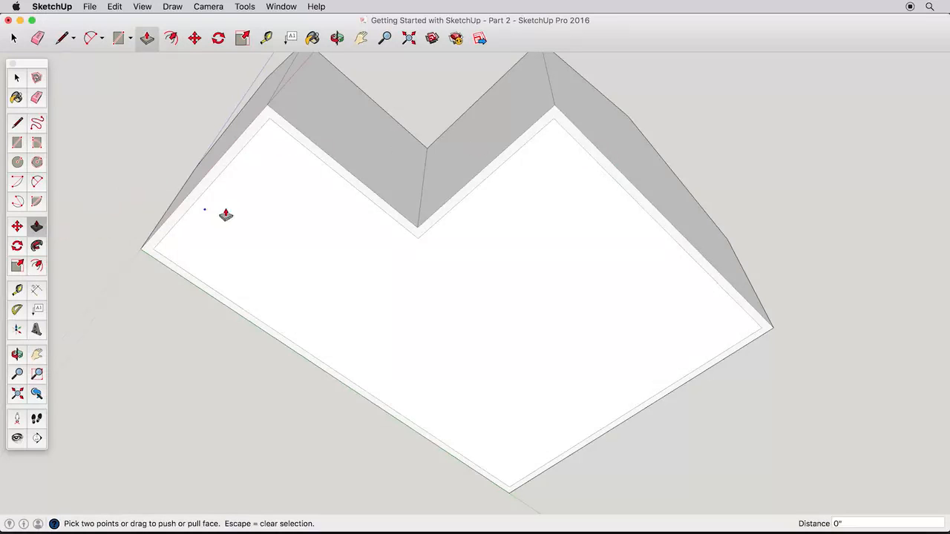
click(576, 137)
click(567, 74)
middle_drag(567, 74, 542, 310)
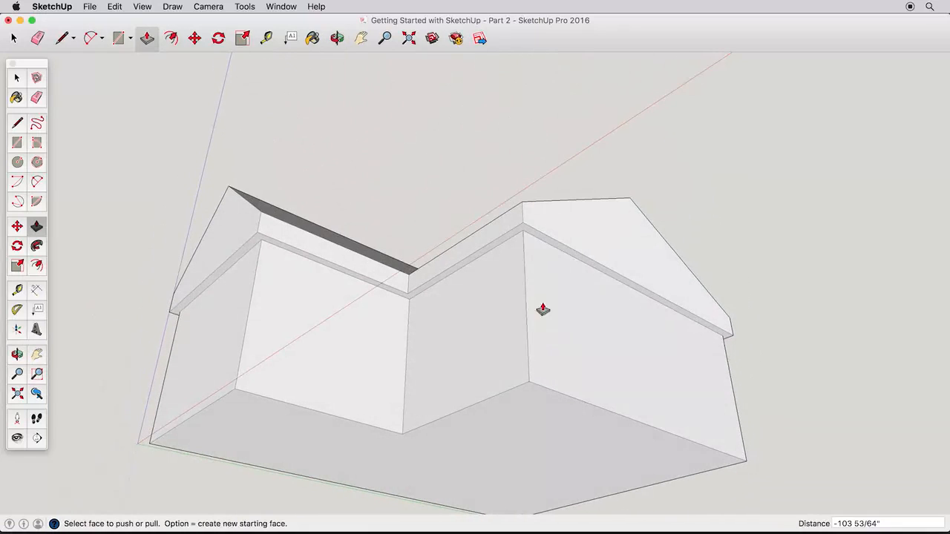
click(534, 240)
middle_drag(534, 227, 361, 352)
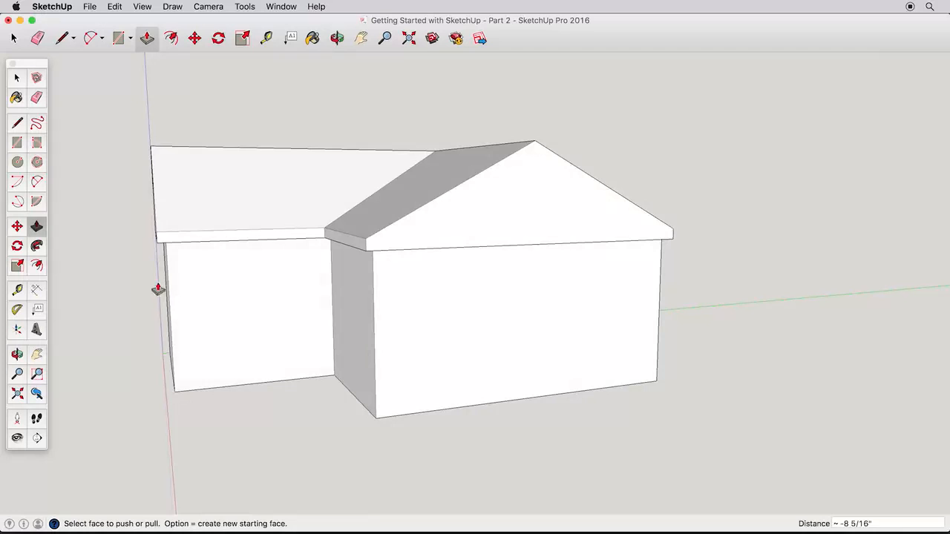
Step: Draw a door rectangle standing on the gable end wall's base edge and a window rectangle beside it
click(17, 143)
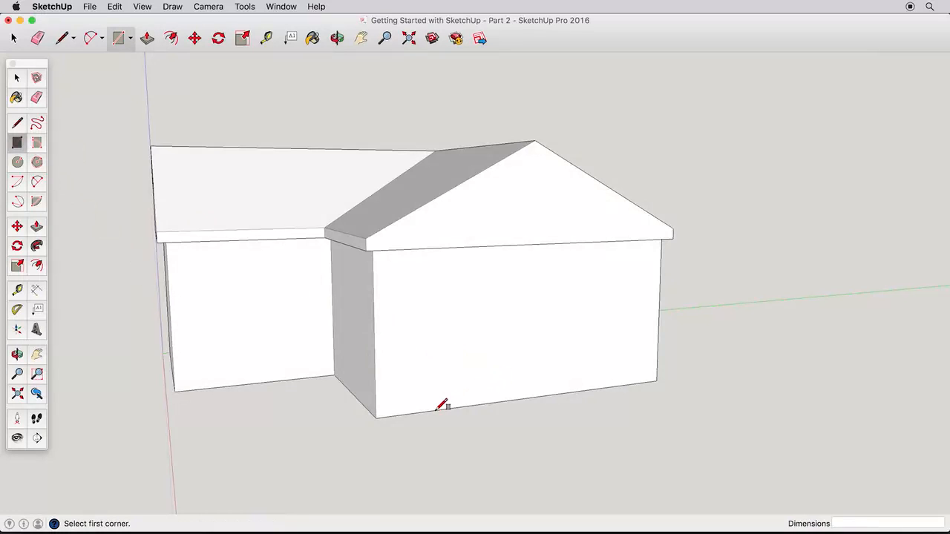
click(495, 292)
click(515, 287)
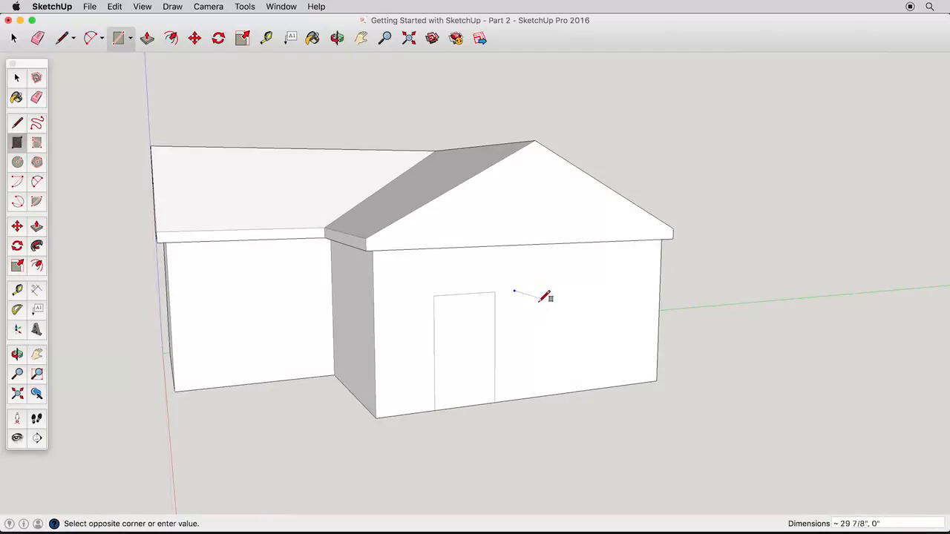
click(585, 343)
Step: Offset the window outline inward for an inner frame and outward about 3 5/16" for an outer frame
scroll(541, 330, up, 5)
middle_drag(540, 328, 561, 272)
click(37, 266)
click(554, 281)
click(554, 296)
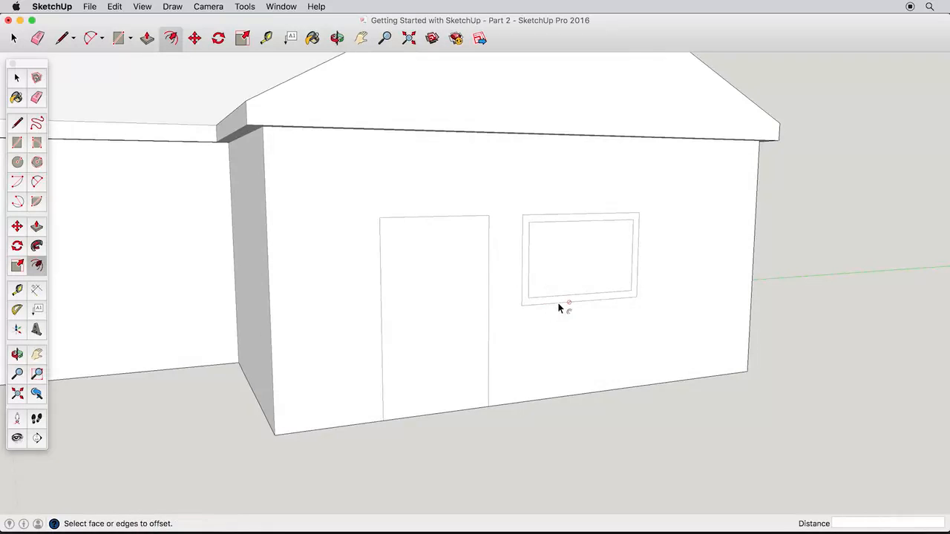
click(559, 301)
click(560, 310)
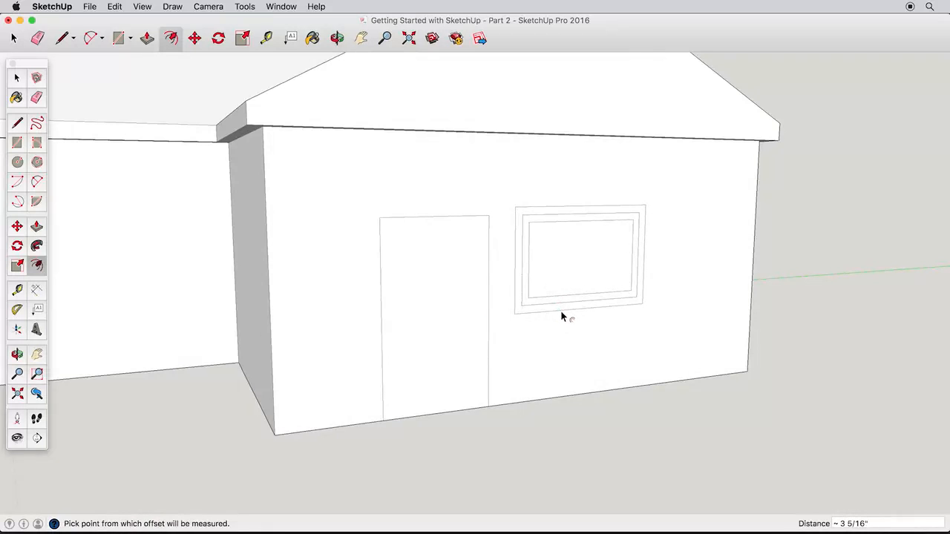
Step: Push/Pull the window faces so the outer frame projects from the wall and the inner frame and pane step back
click(36, 225)
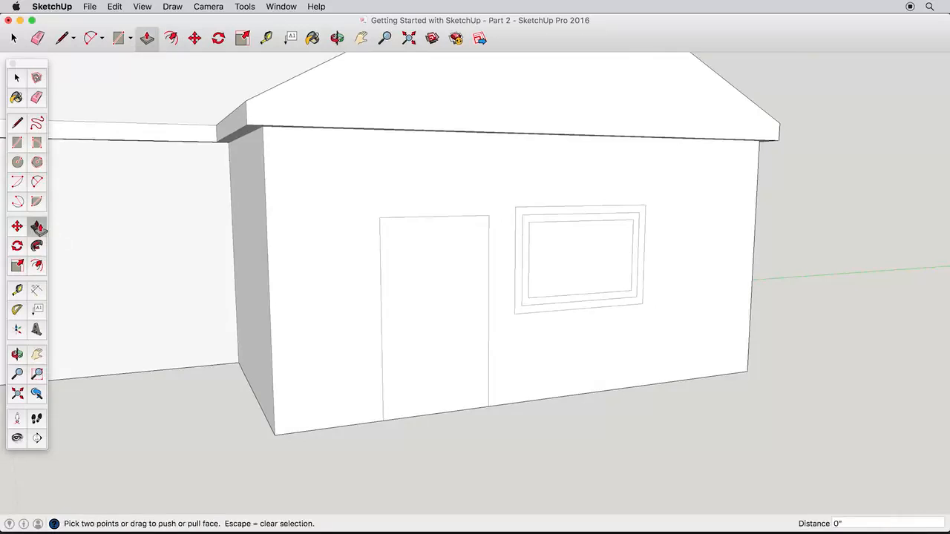
scroll(604, 277, up, 5)
click(615, 278)
click(635, 277)
click(636, 276)
middle_drag(651, 278, 601, 275)
click(609, 276)
click(630, 274)
click(625, 274)
click(616, 274)
click(614, 275)
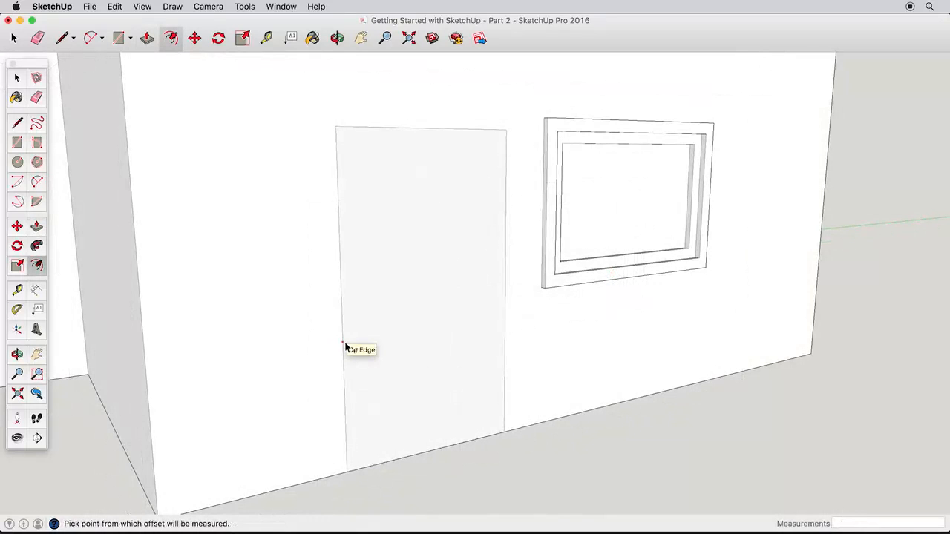
Step: Try offsetting the whole door face's outline outward, and undo that offset
click(345, 346)
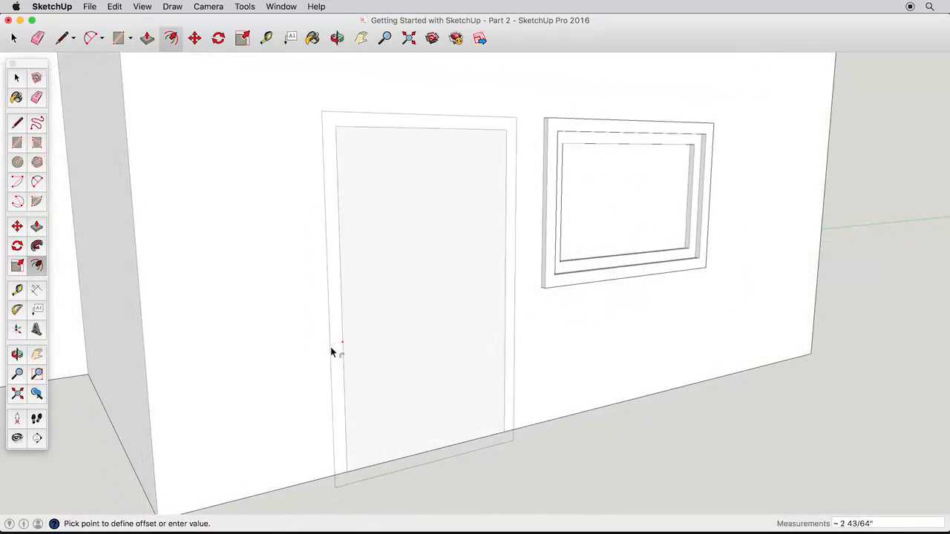
click(325, 355)
middle_drag(327, 362, 360, 466)
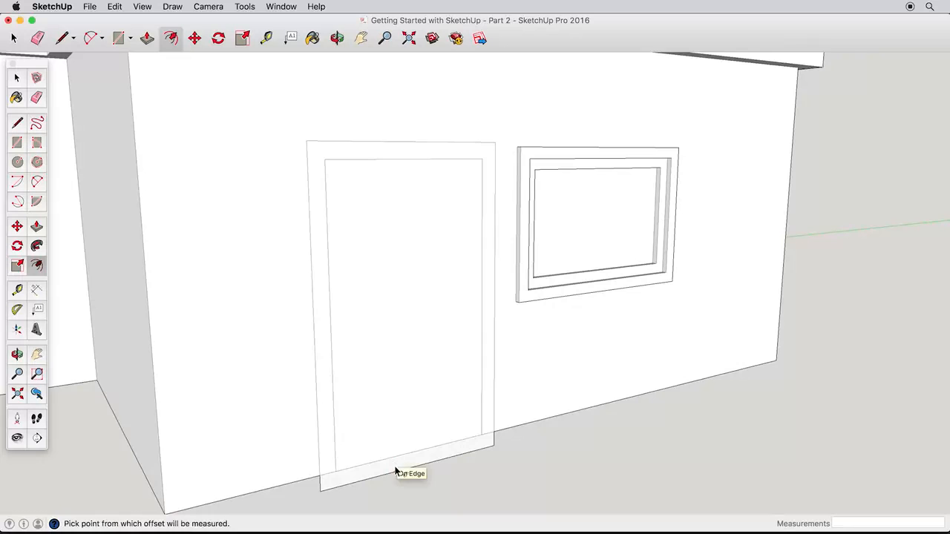
click(115, 7)
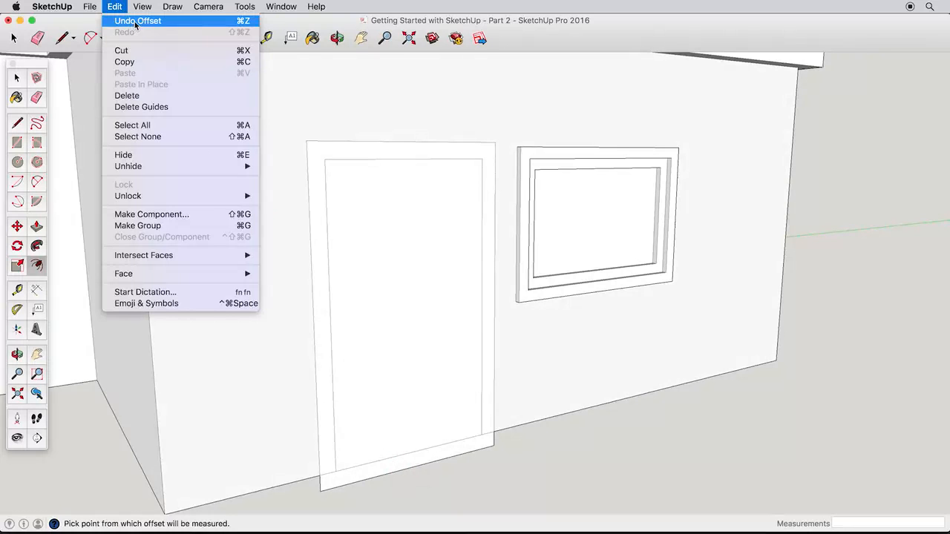
click(135, 22)
Step: Select only the door's two side edges and top edge and offset them inward about 3"
click(15, 79)
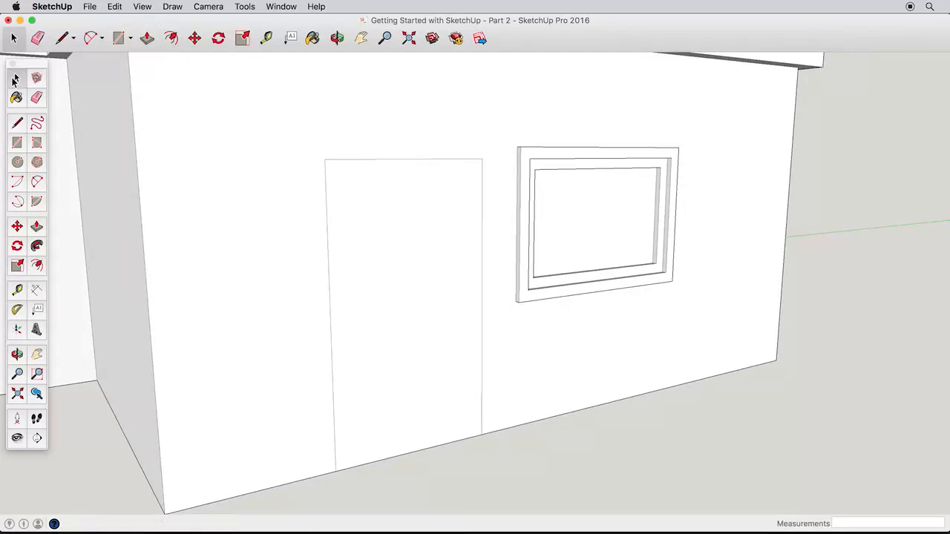
click(329, 244)
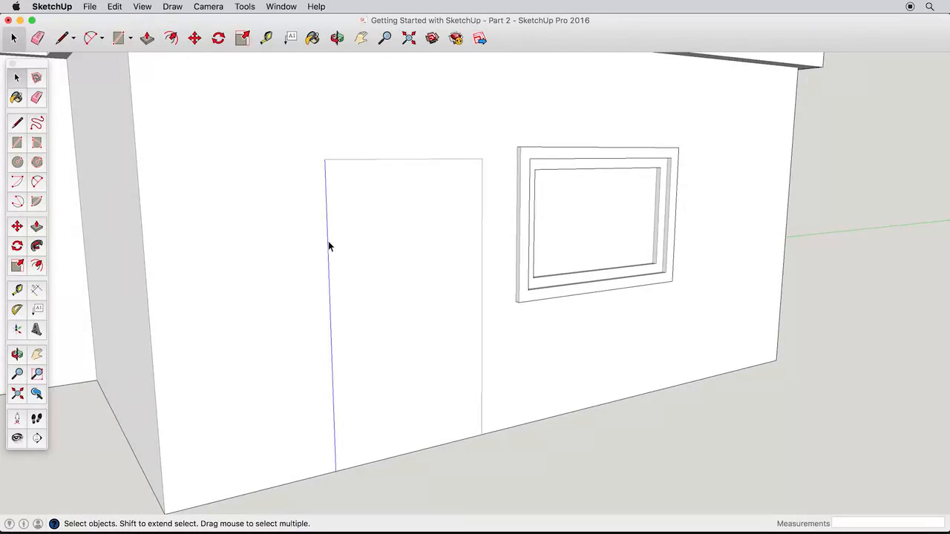
shift+click(384, 159)
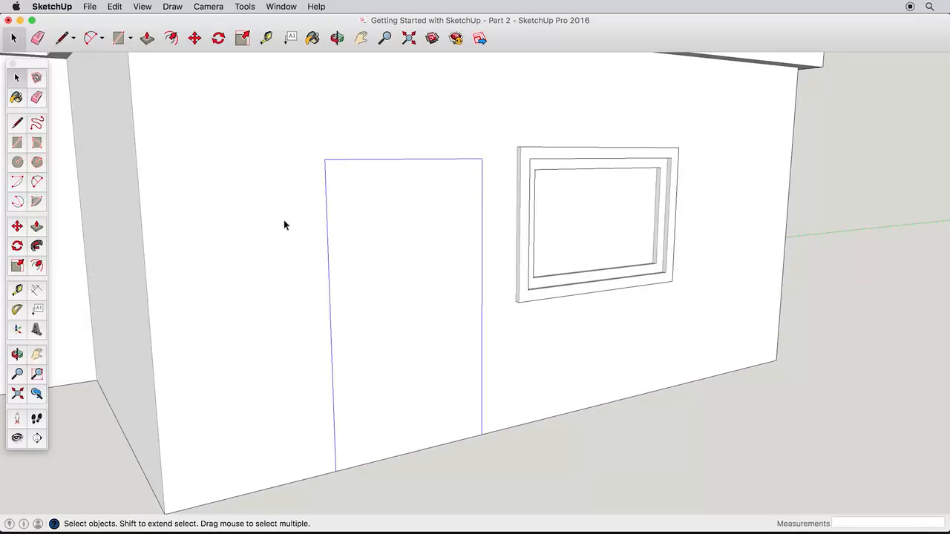
click(36, 267)
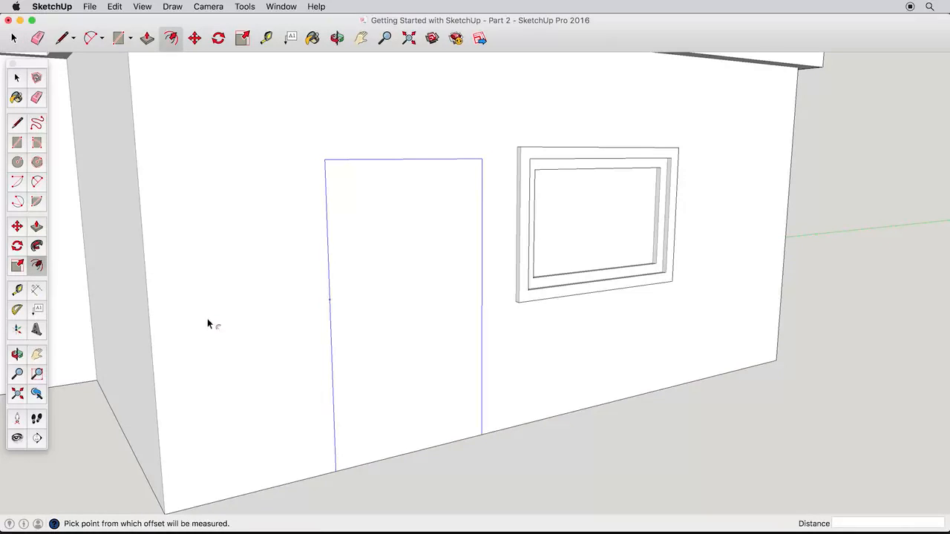
click(333, 346)
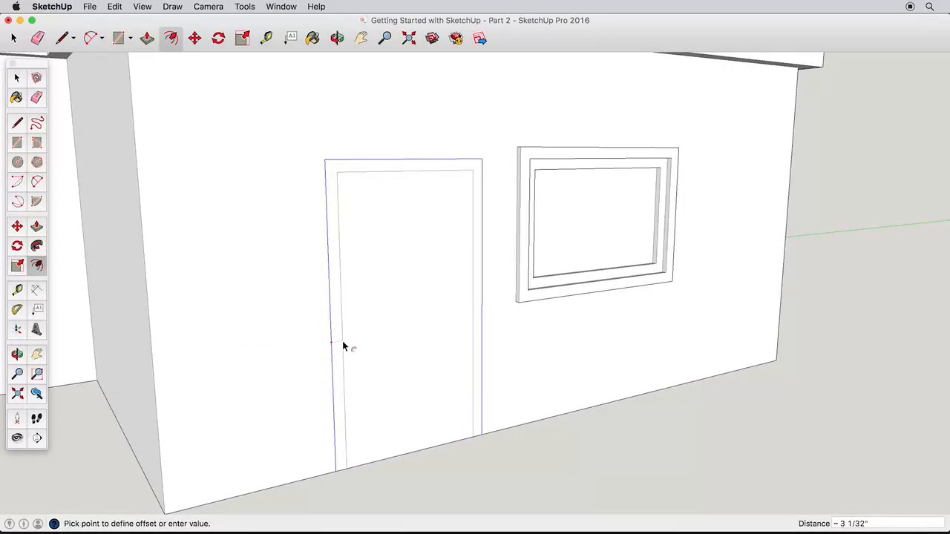
click(342, 345)
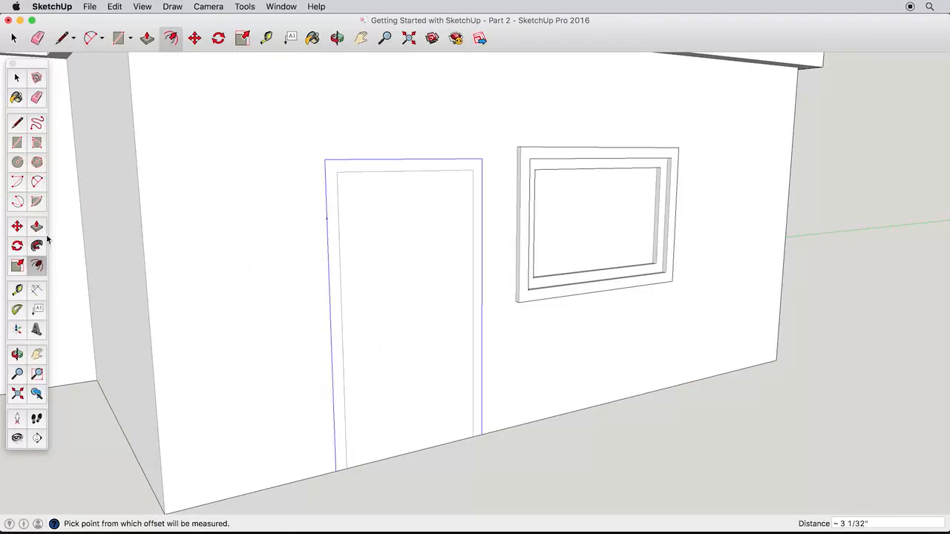
Step: Push/Pull the door frame's face out from the wall, and push it back in by about 45/64"
key(p)
click(335, 257)
click(337, 260)
click(339, 260)
click(339, 262)
middle_drag(335, 347, 410, 318)
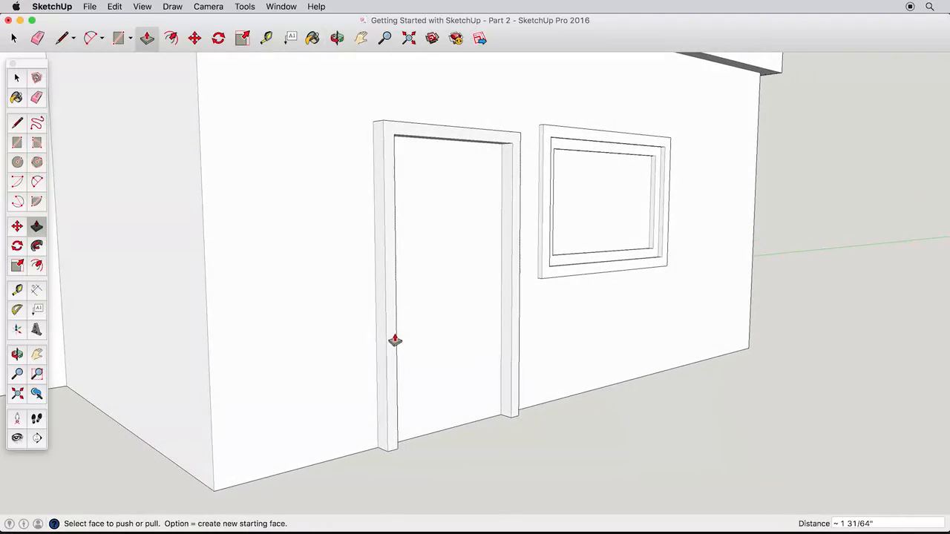
click(394, 341)
click(391, 340)
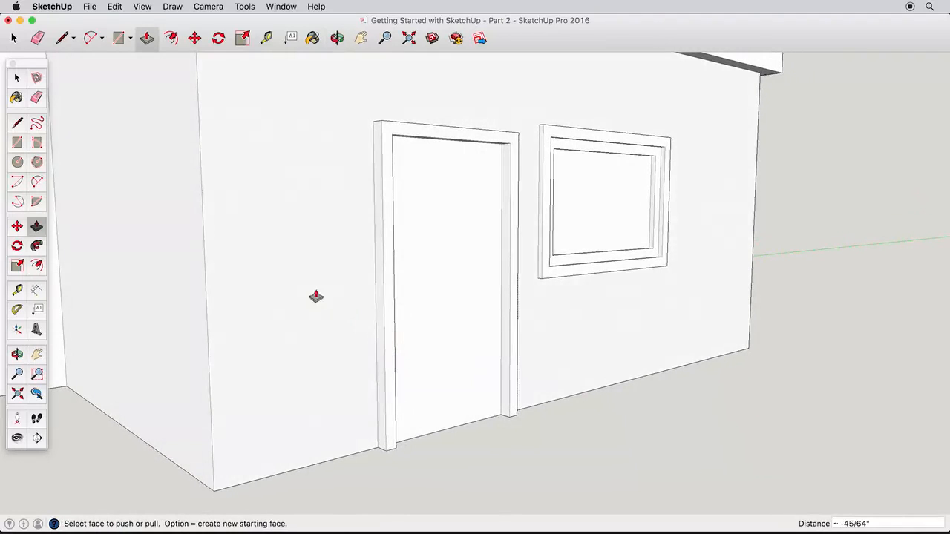
Step: Draw a horizontal line about 3 1/2" long across the outer side of the door frame's near jamb, just above the base
click(17, 122)
mouse_move(372, 396)
middle_down()
mouse_move(403, 364)
mouse_move(452, 355)
middle_up()
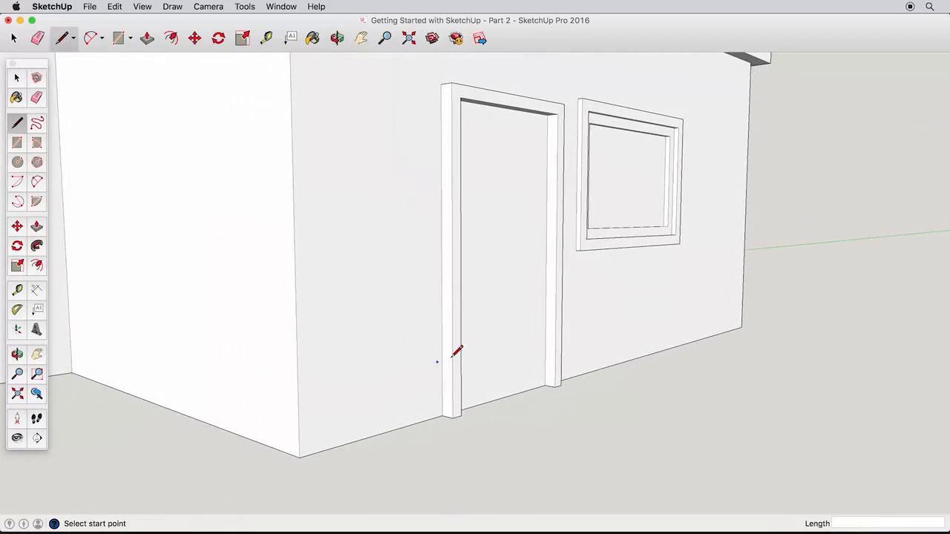
scroll(450, 356, up, 2)
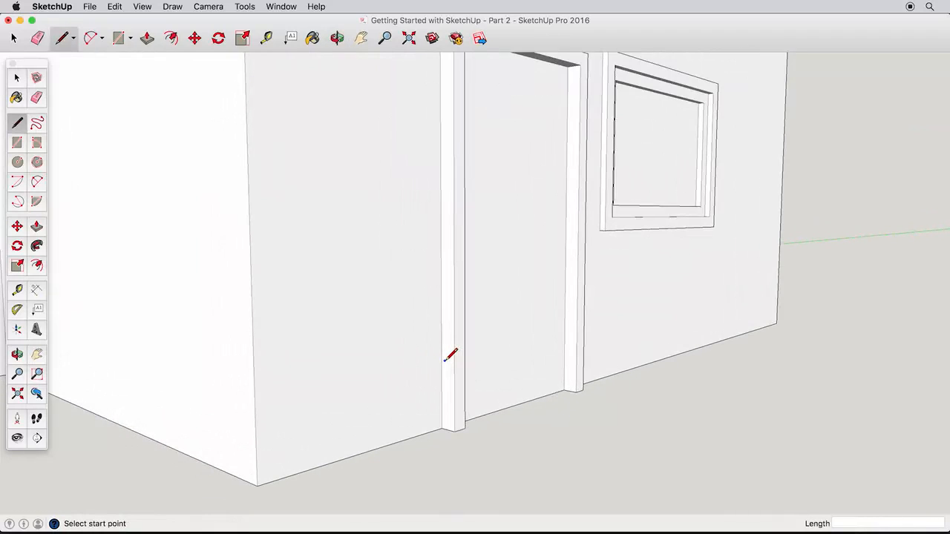
click(454, 360)
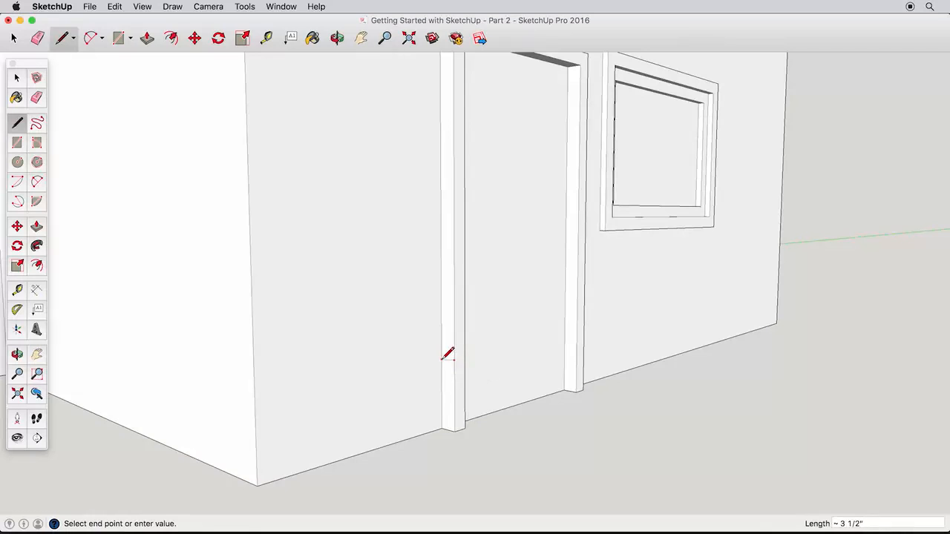
click(444, 357)
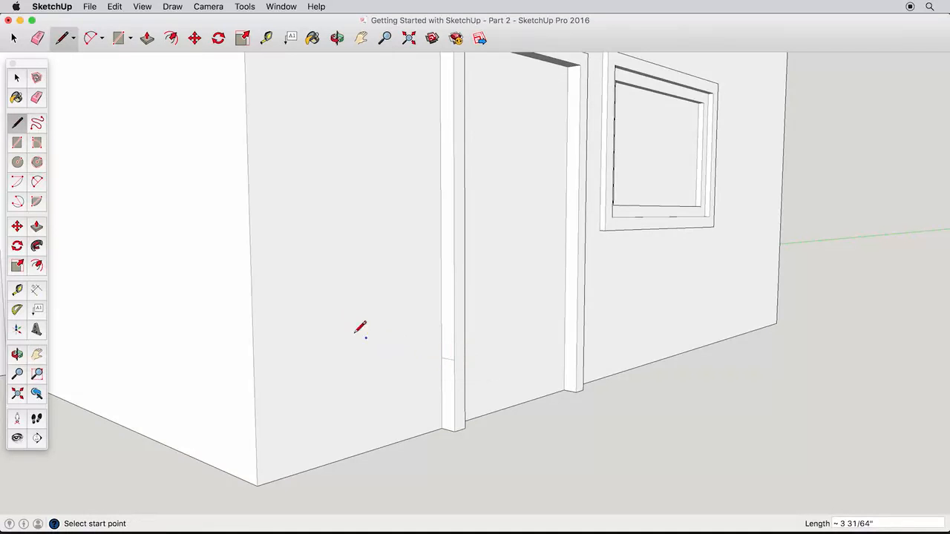
Step: Try to Push/Pull the small face on the lower door jamb along the wall past the house corner, and cancel
click(36, 226)
middle_drag(403, 399, 525, 343)
click(525, 344)
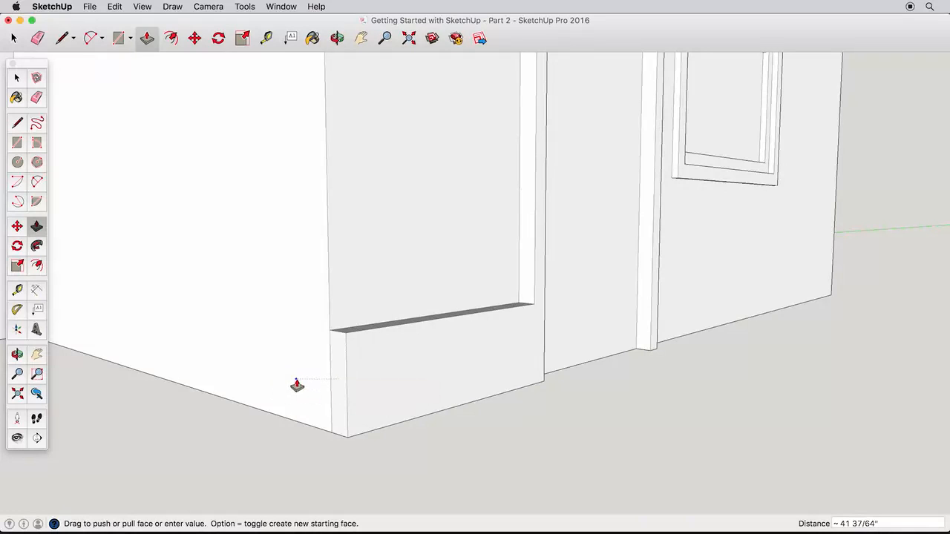
key(Escape)
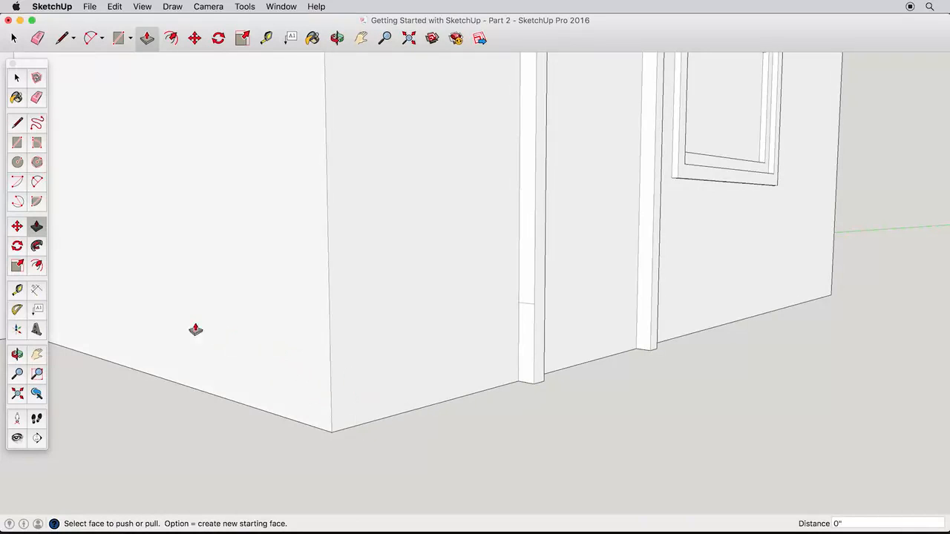
Step: Try sweeping the lower jamb profile by hand along the walls' base edges with Follow Me, and undo it
click(36, 247)
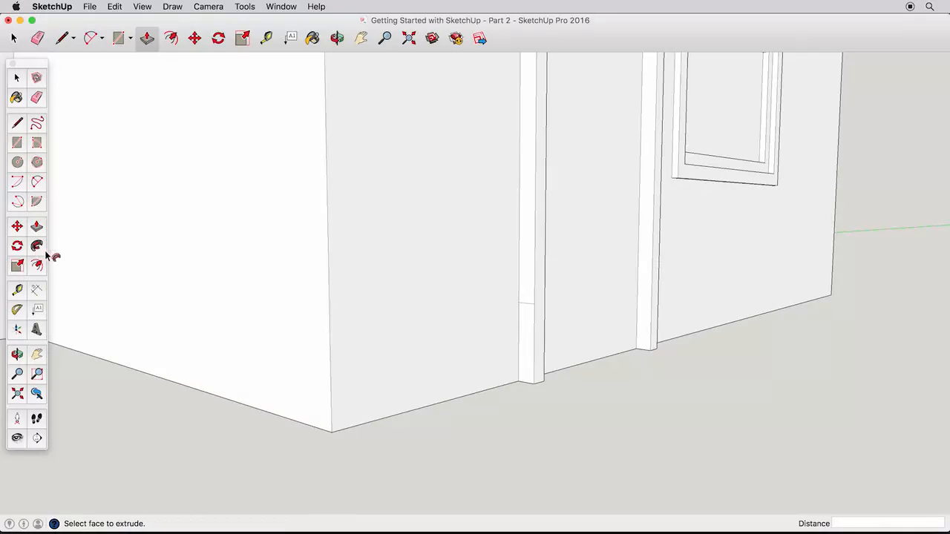
shift+middle_drag(275, 333, 459, 322)
scroll(464, 334, down, 3)
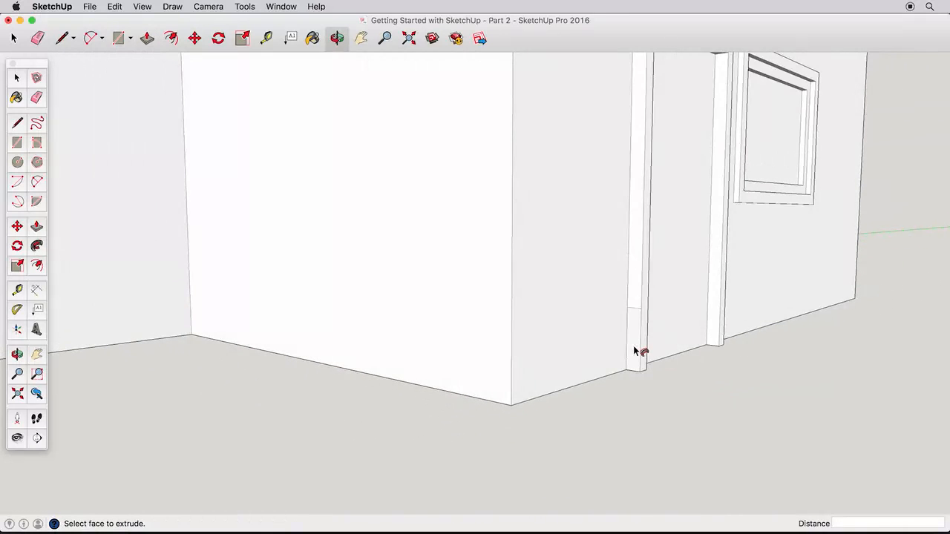
click(634, 351)
mouse_move(545, 399)
mouse_down()
mouse_move(515, 407)
mouse_move(461, 399)
mouse_move(519, 403)
mouse_move(509, 409)
mouse_move(367, 383)
mouse_move(193, 335)
mouse_move(189, 136)
mouse_move(185, 339)
mouse_move(65, 350)
mouse_move(191, 333)
mouse_move(192, 152)
mouse_up()
middle_drag(233, 214, 407, 306)
scroll(299, 206, down, 2)
click(115, 6)
click(148, 17)
Step: Try sweeping the jamb profile around the whole perimeter of the house's bottom face with Follow Me, and undo it
middle_drag(344, 391, 379, 153)
scroll(357, 360, down, 5)
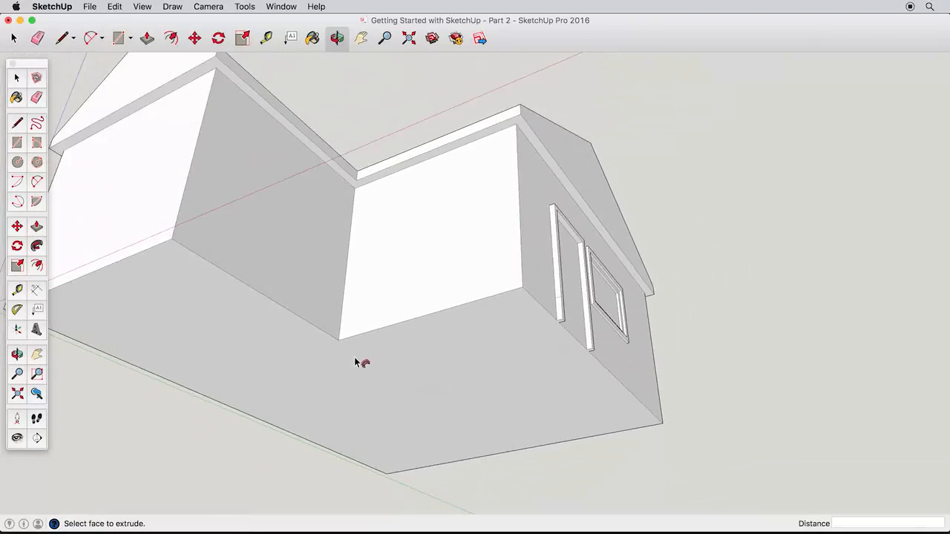
middle_drag(353, 378, 388, 222)
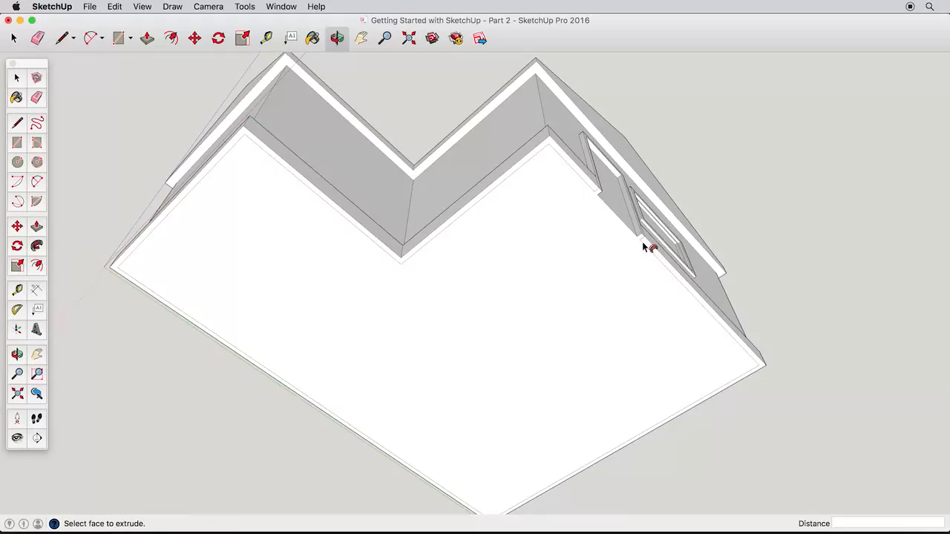
middle_drag(642, 241, 553, 245)
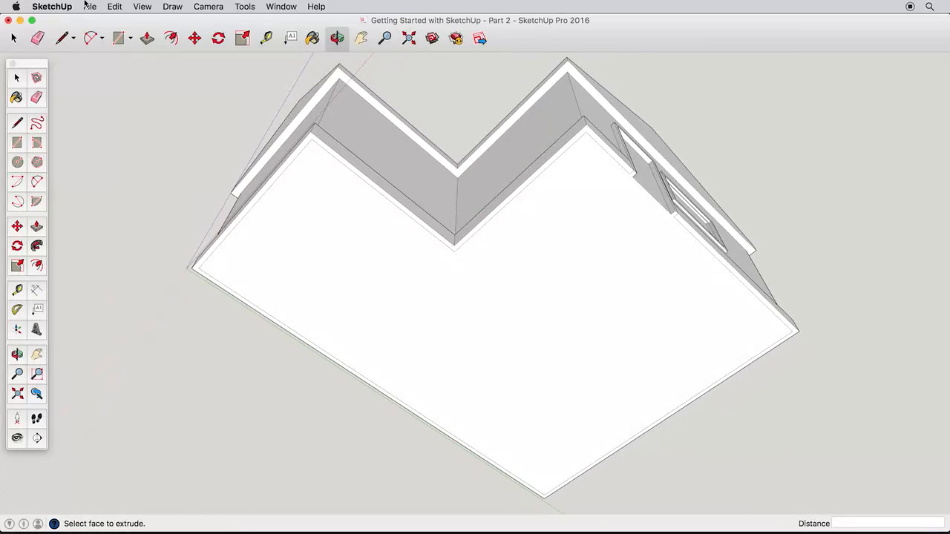
click(124, 6)
click(127, 21)
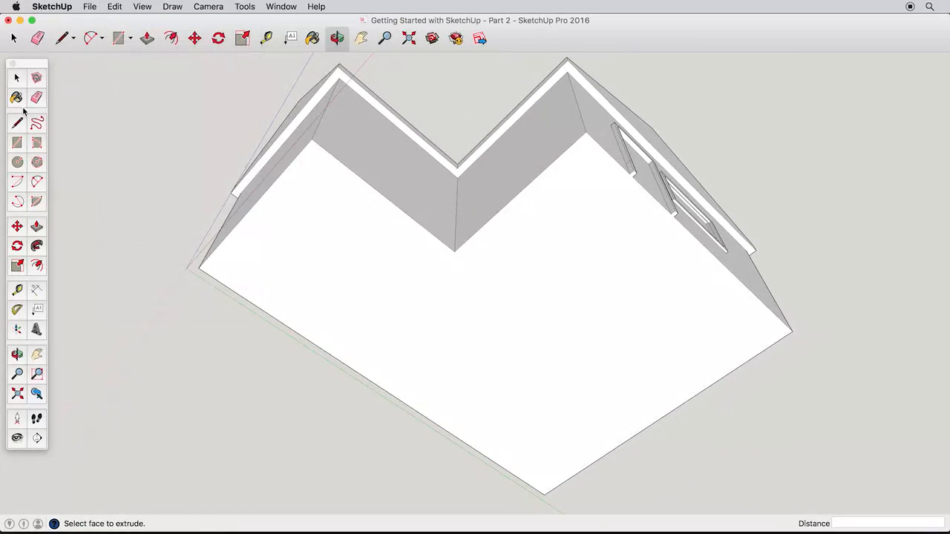
Step: Select the house's bottom perimeter edges except across the doorway, and sweep the jamb profile along them with Follow Me as a base trim
click(18, 79)
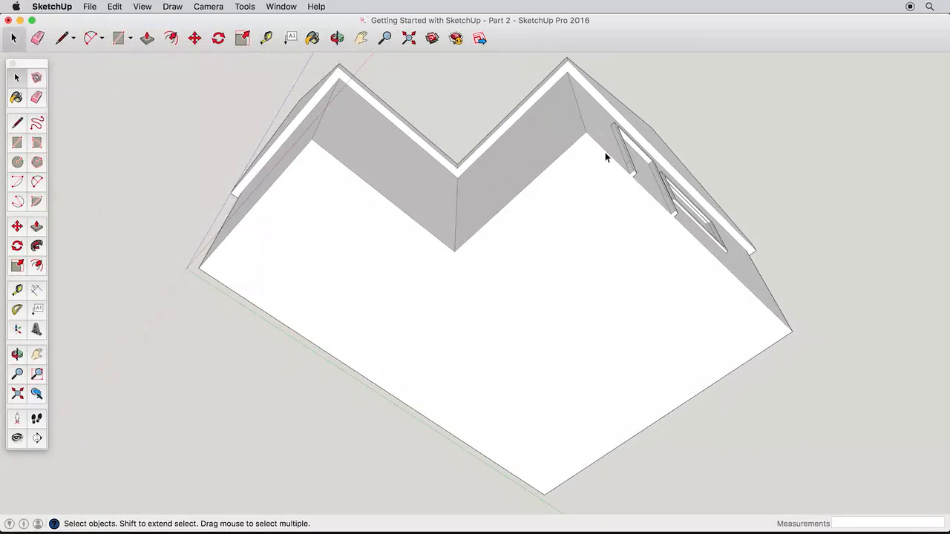
shift+click(576, 144)
shift+click(397, 205)
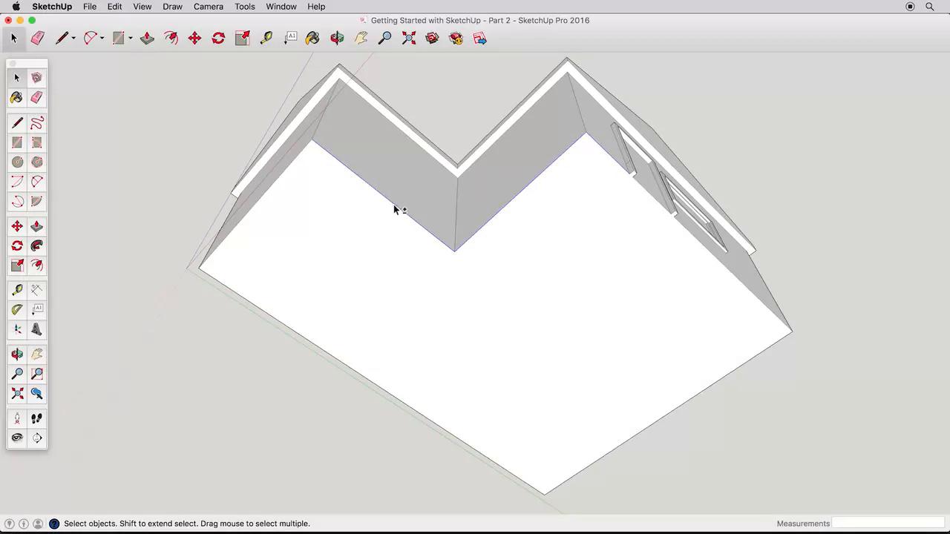
shift+click(297, 156)
shift+click(685, 402)
shift+click(687, 401)
click(37, 248)
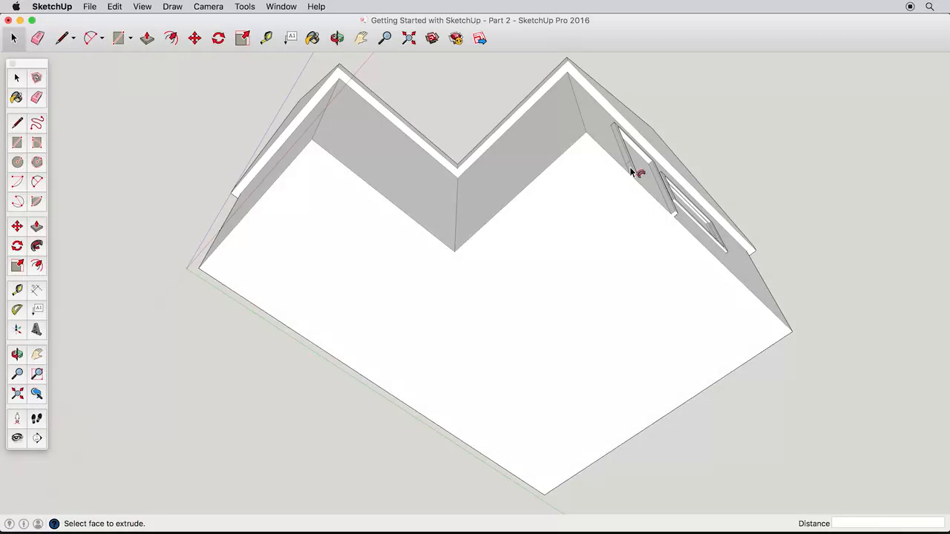
middle_drag(630, 170, 518, 403)
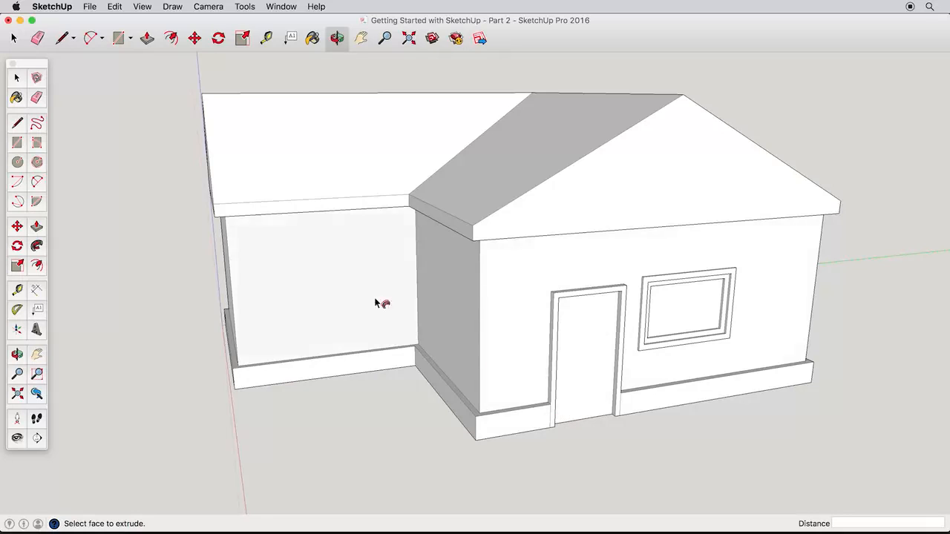
Step: Draw two lines on the front gable parallel to its sloping roof edges, meeting below the peak and ending on the gable's bottom edge
click(16, 77)
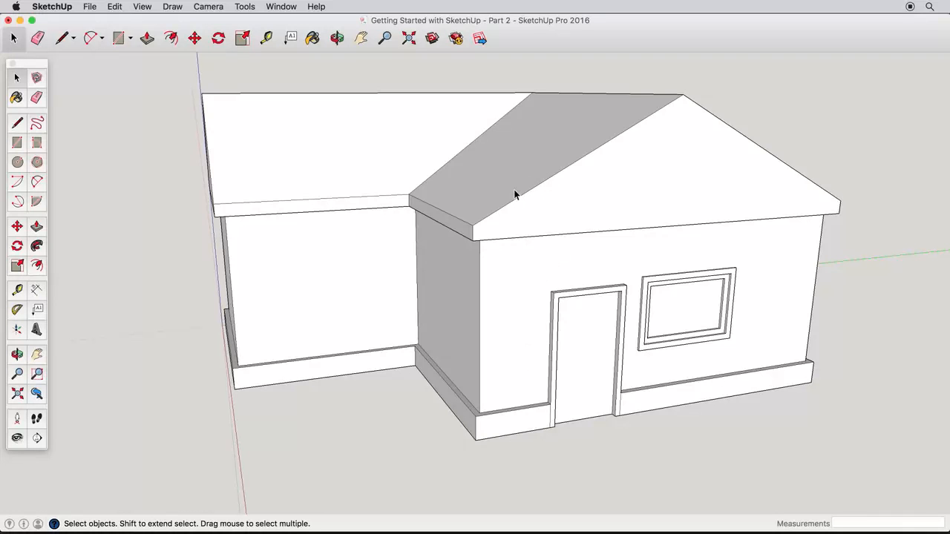
click(18, 123)
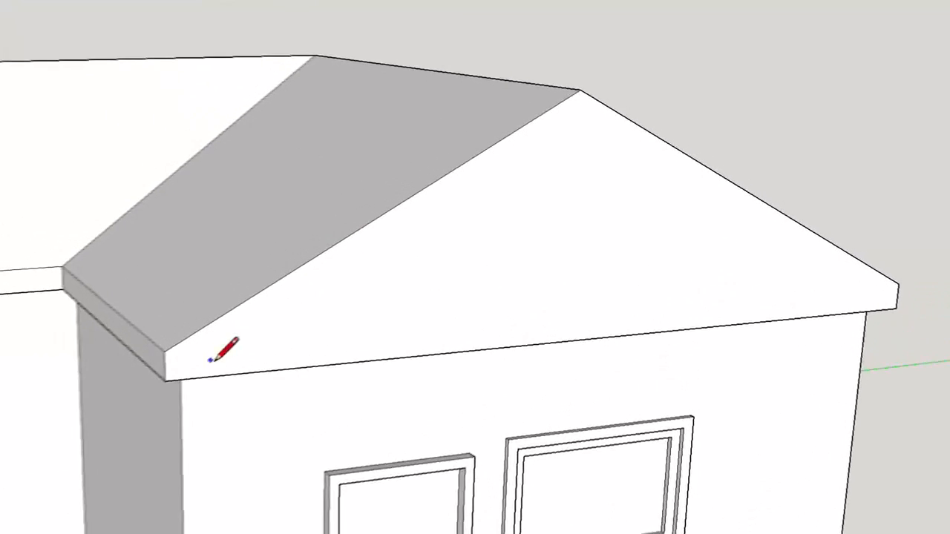
click(186, 386)
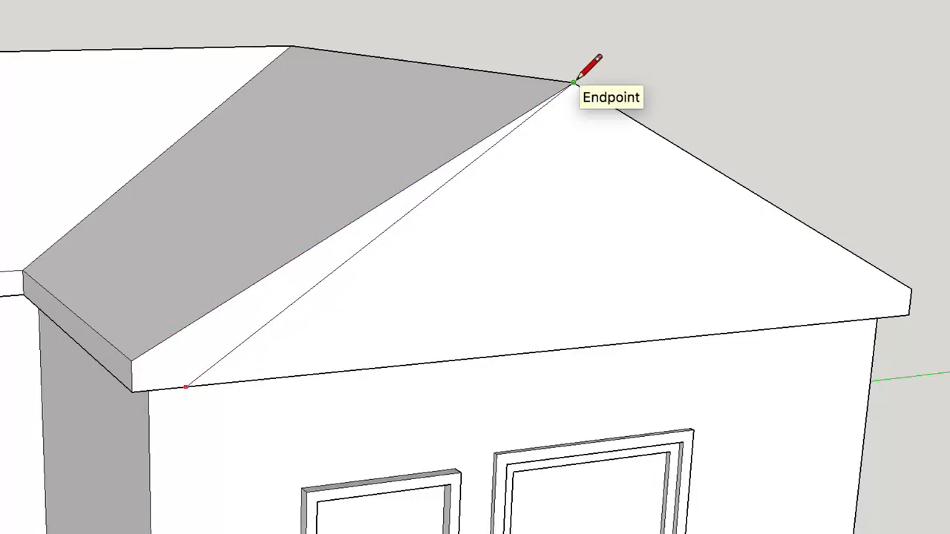
click(571, 141)
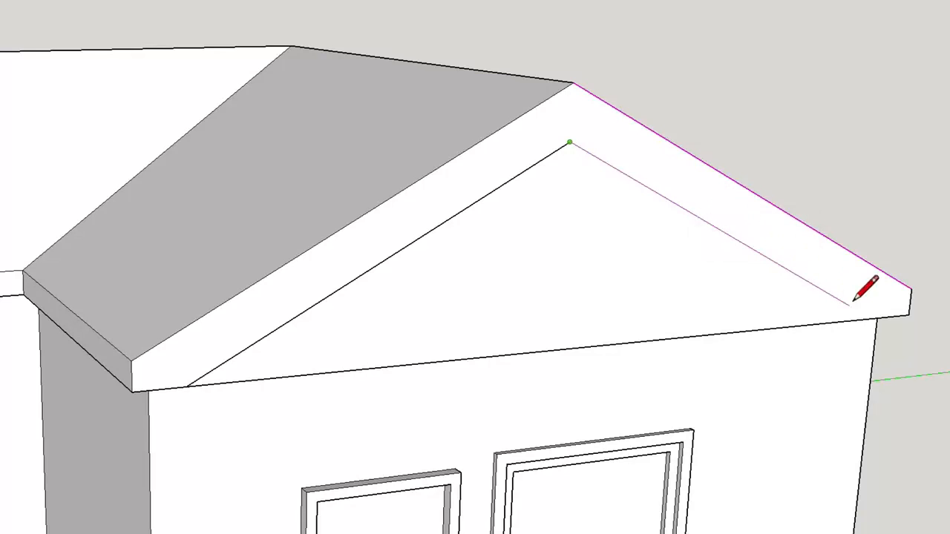
click(872, 318)
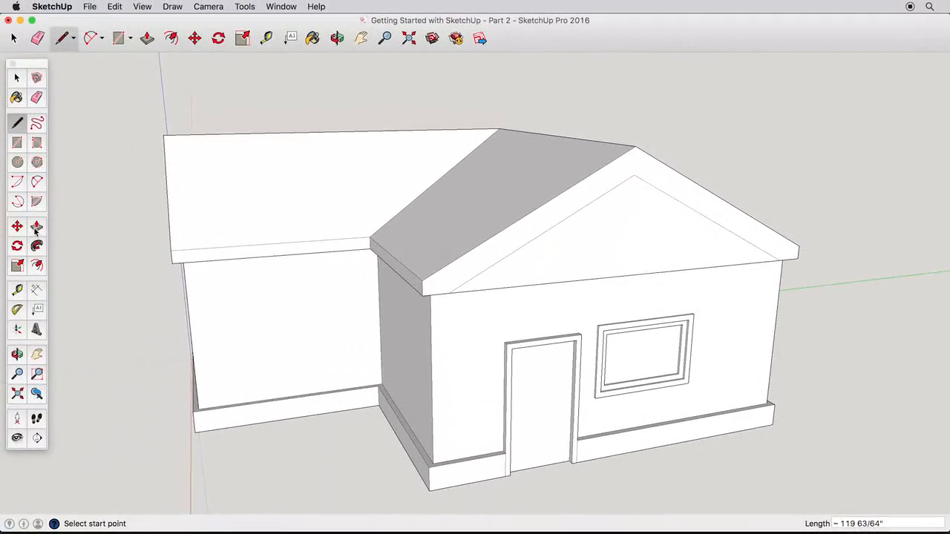
Step: Push the inner gable triangle back to the front wall's plane and erase the edge between the triangle and the wall
click(36, 226)
drag(623, 260, 620, 299)
key(e)
click(623, 271)
mouse_move(623, 272)
middle_down()
mouse_move(583, 216)
mouse_move(678, 218)
middle_up()
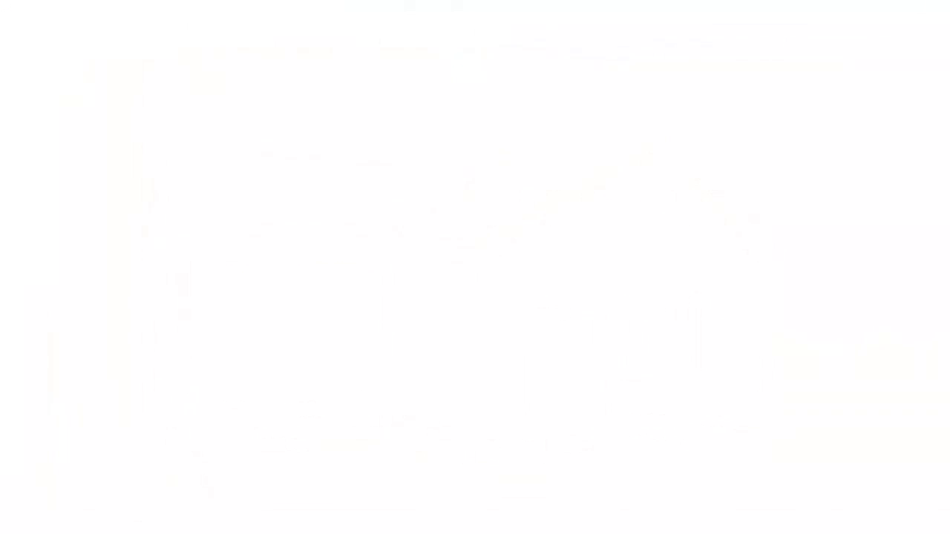